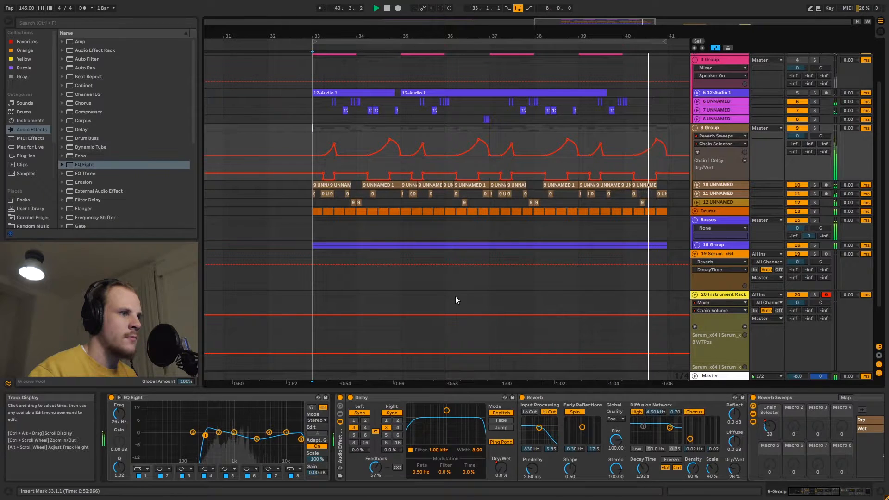
Step: Solo the 3 Serum_x64 track and audition it from bar 33
key(space)
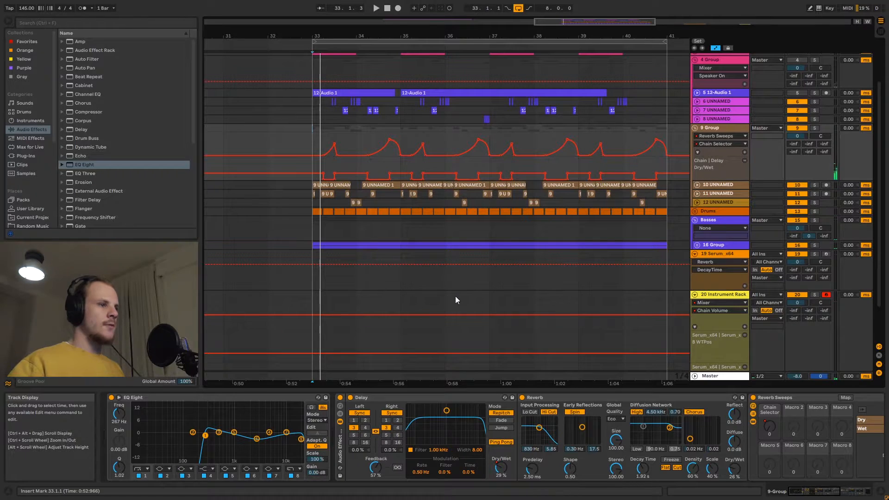
scroll(461, 282, up, 3)
scroll(461, 280, up, 3)
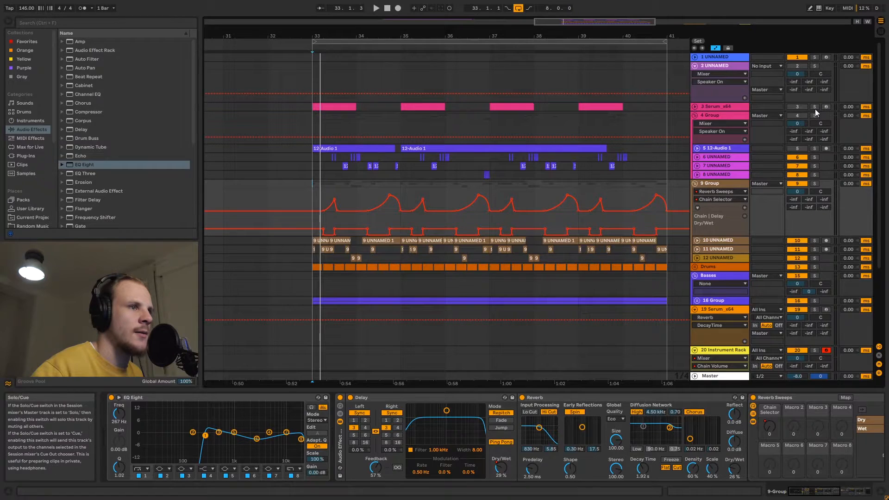
click(694, 107)
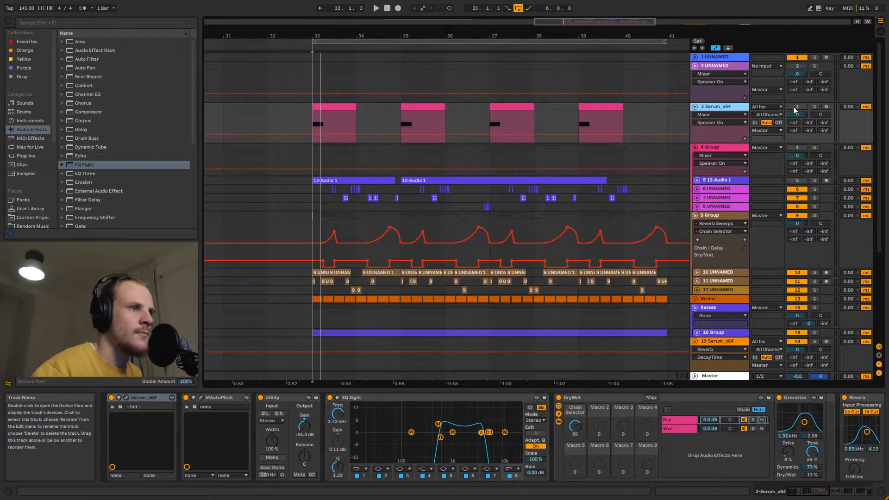
click(814, 107)
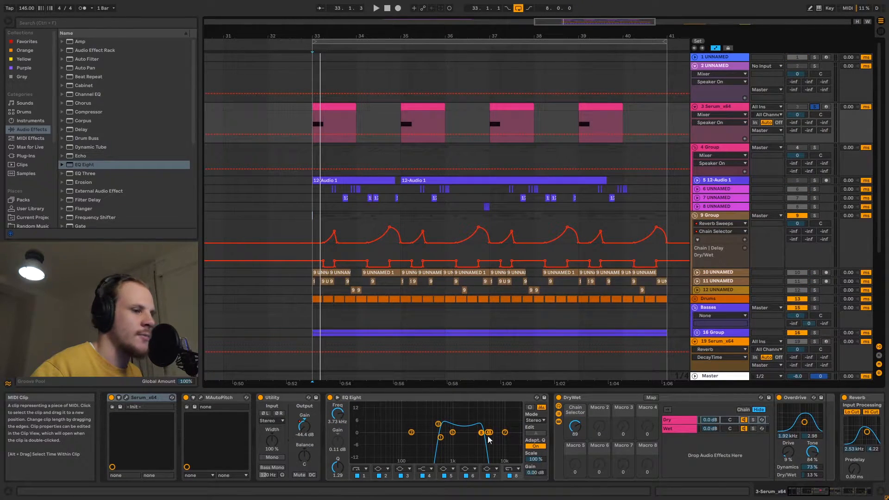
click(313, 117)
click(313, 117)
key(space)
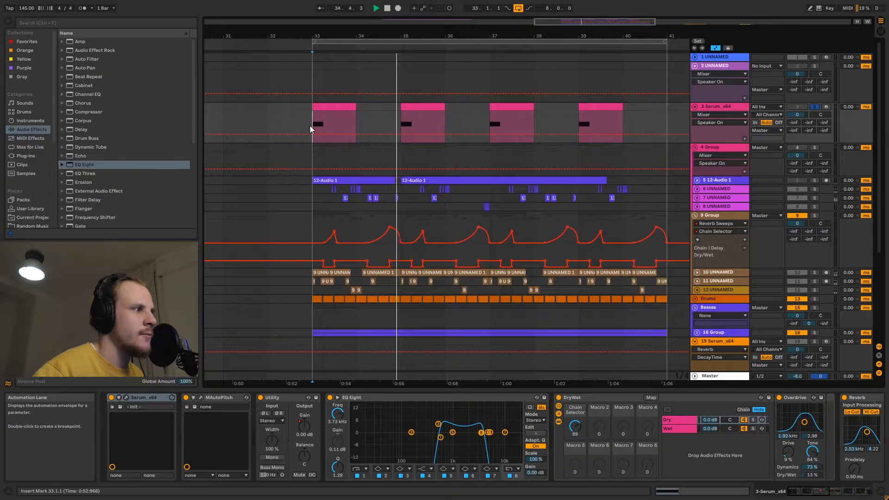
key(space)
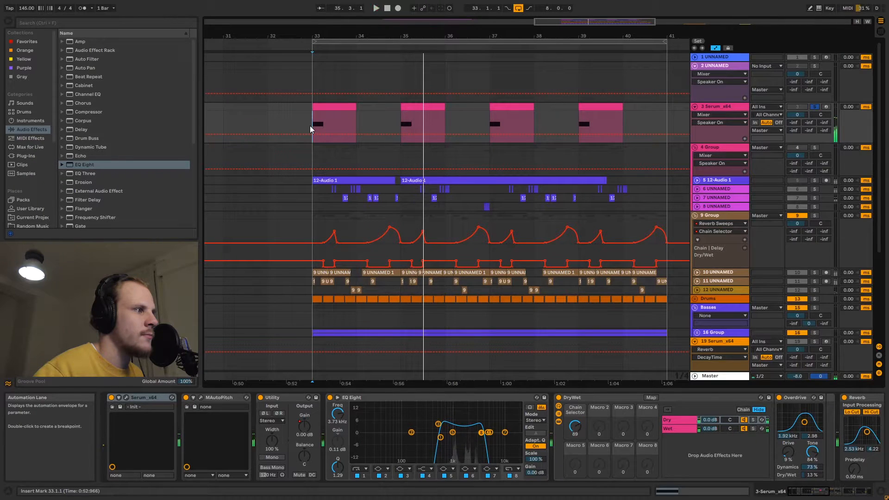
click(696, 108)
Step: Review the effect chain on the 3 Serum_x64 track, including the MAutoPitch scale and tuning settings
drag(316, 157, 534, 174)
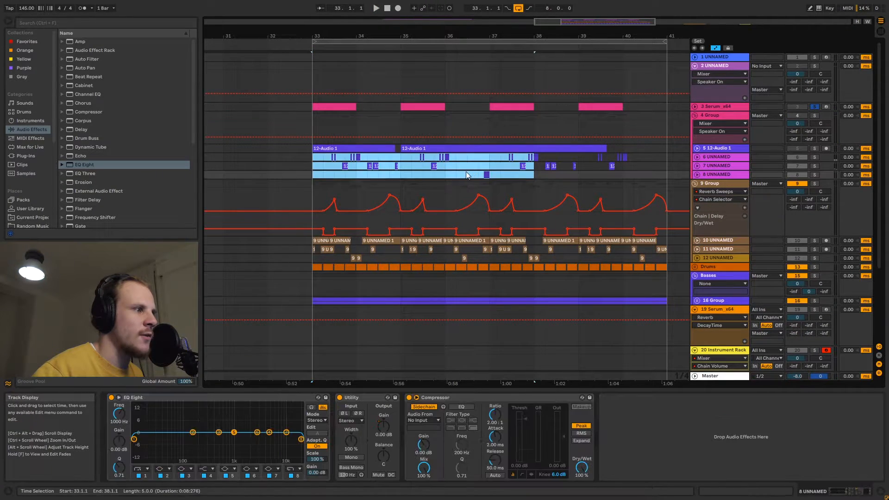
click(466, 175)
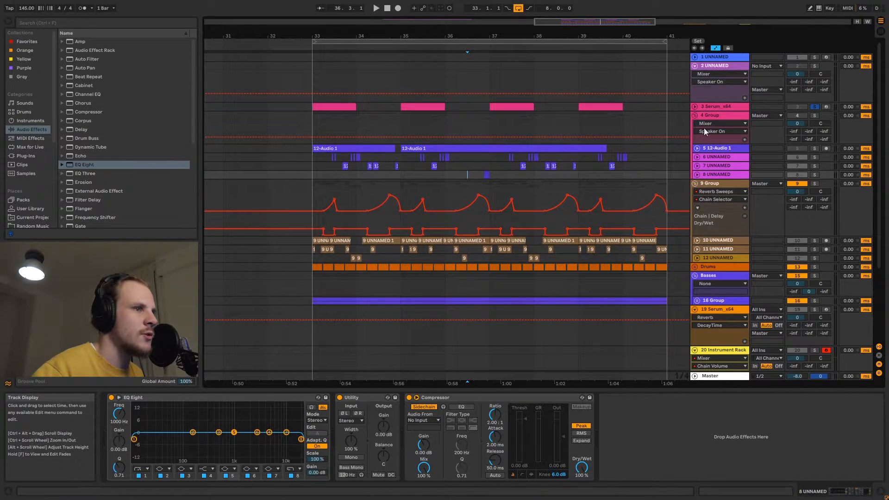
click(717, 106)
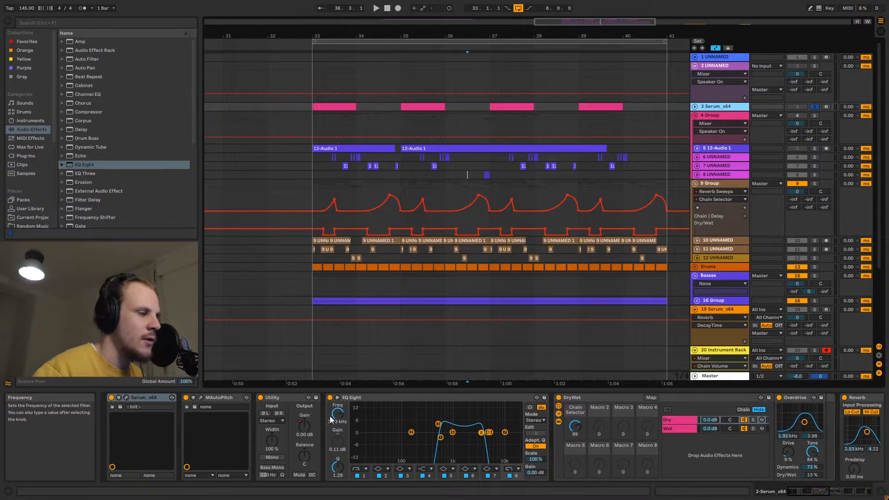
click(806, 493)
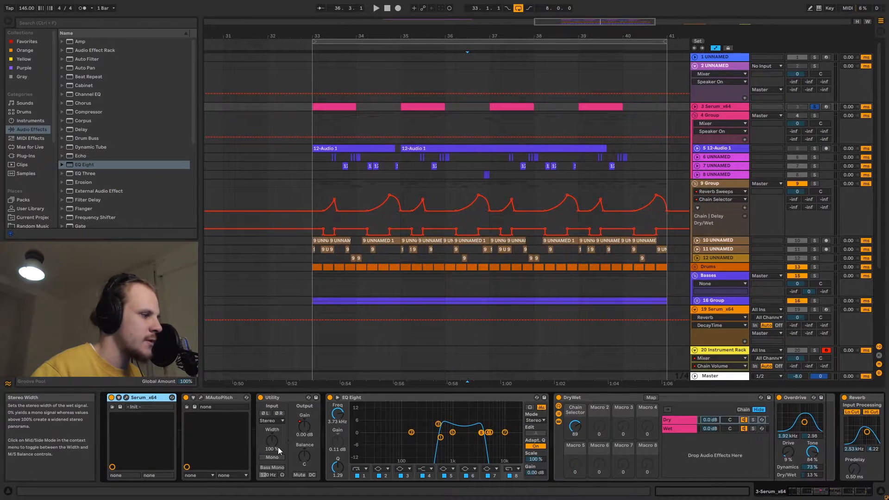
click(816, 495)
mouse_move(815, 496)
mouse_down()
mouse_move(856, 493)
mouse_move(833, 494)
mouse_up()
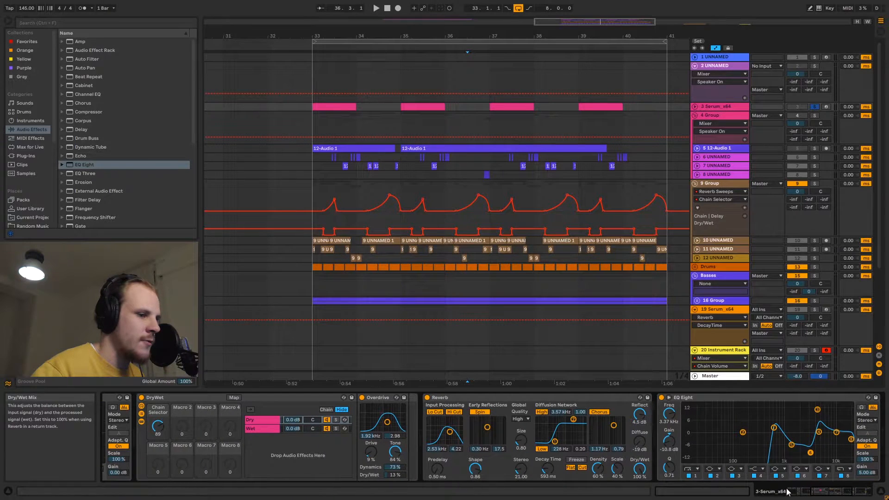
click(799, 498)
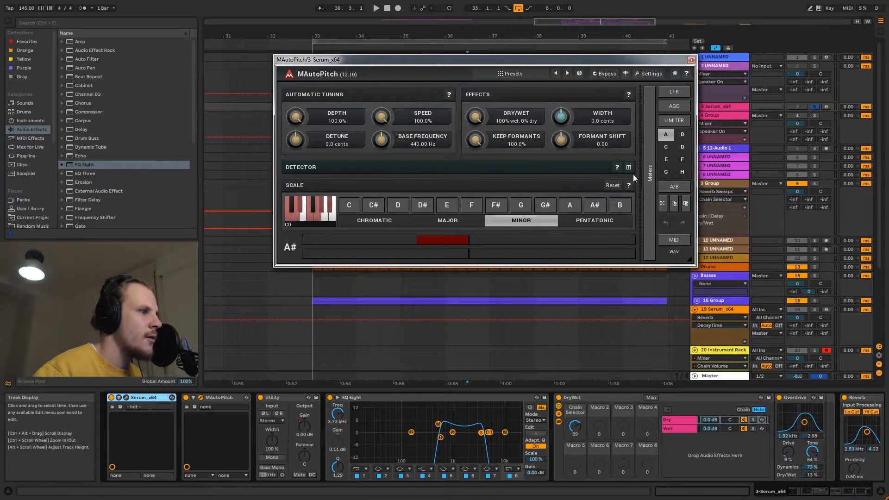
click(691, 60)
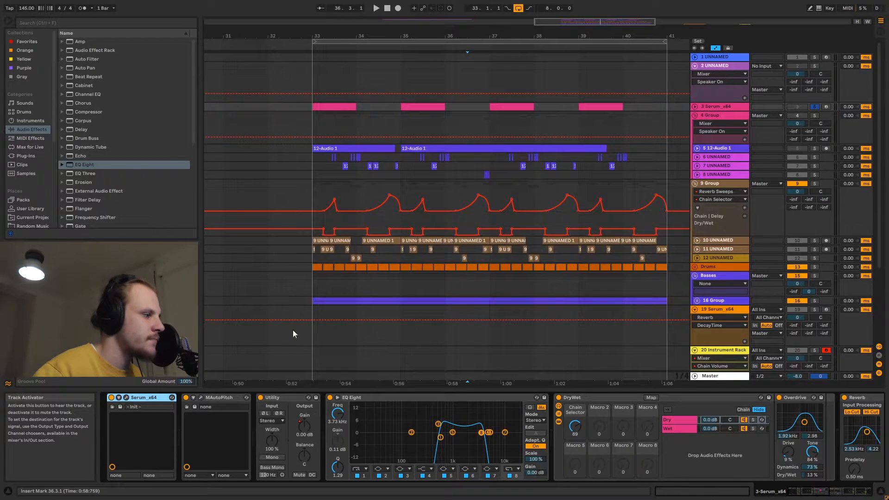
Step: Open the track's Serum synth and review its effects page and its oscillator page
click(126, 397)
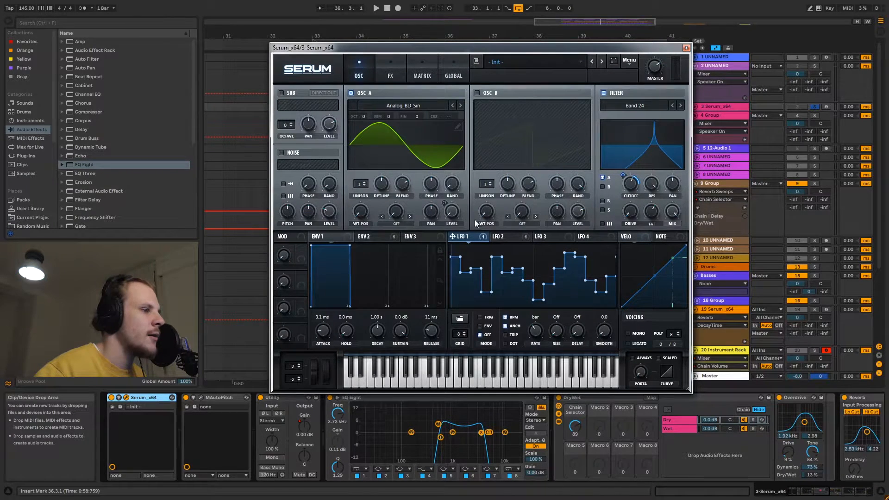
click(391, 75)
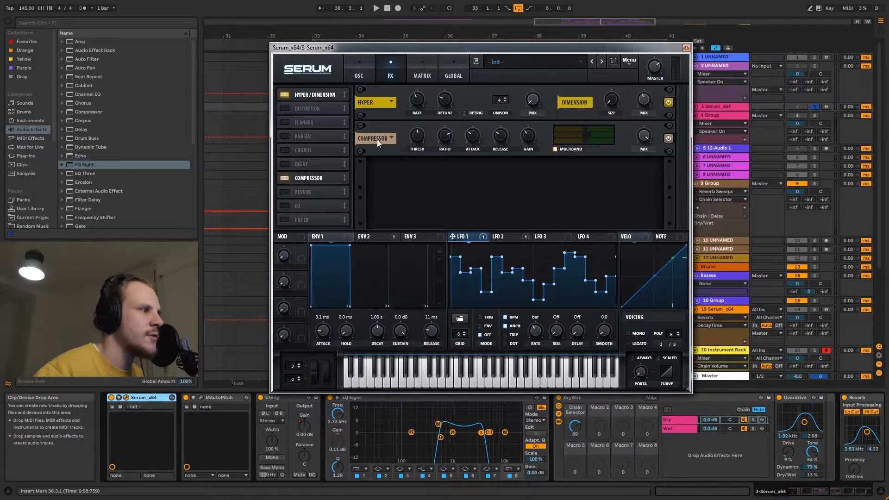
click(370, 73)
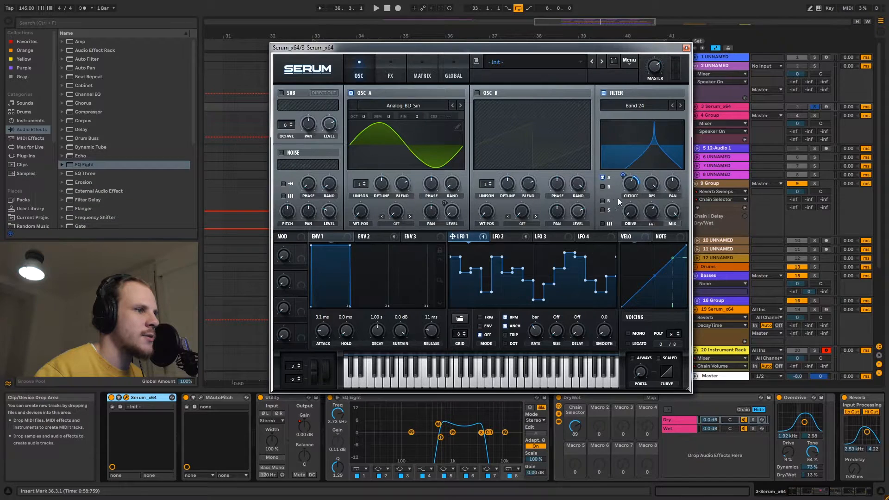
Step: Lower the first step of LFO 1 to near the bottom of the grid and audition the result
mouse_move(655, 185)
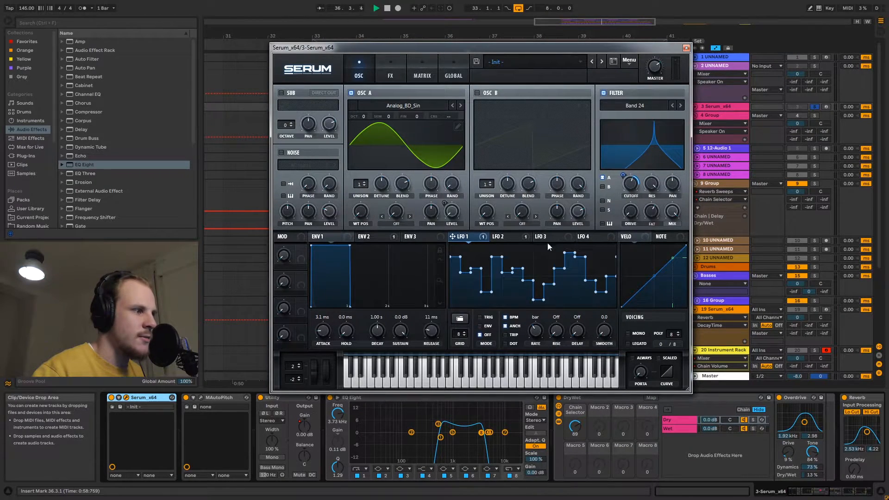
key(space)
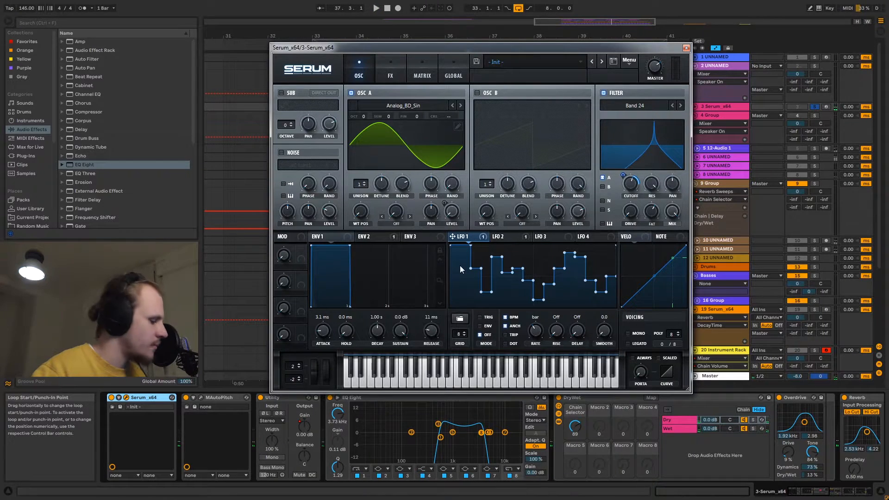
drag(459, 265, 462, 302)
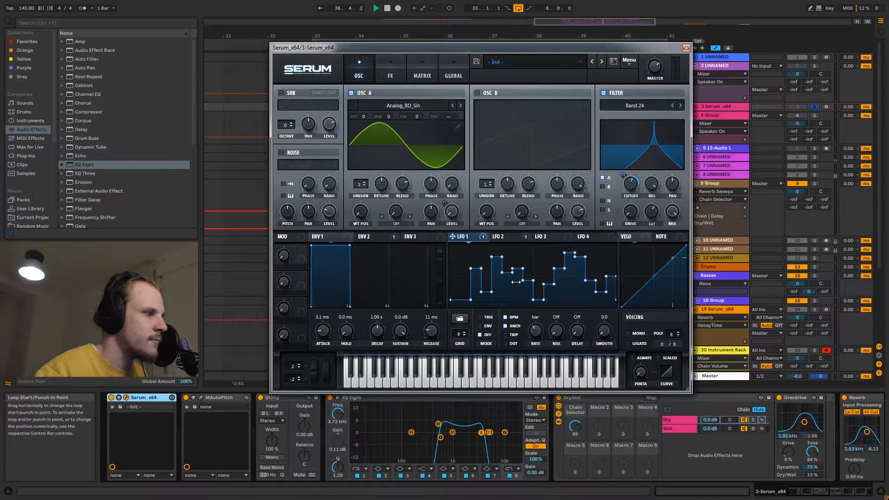
key(space)
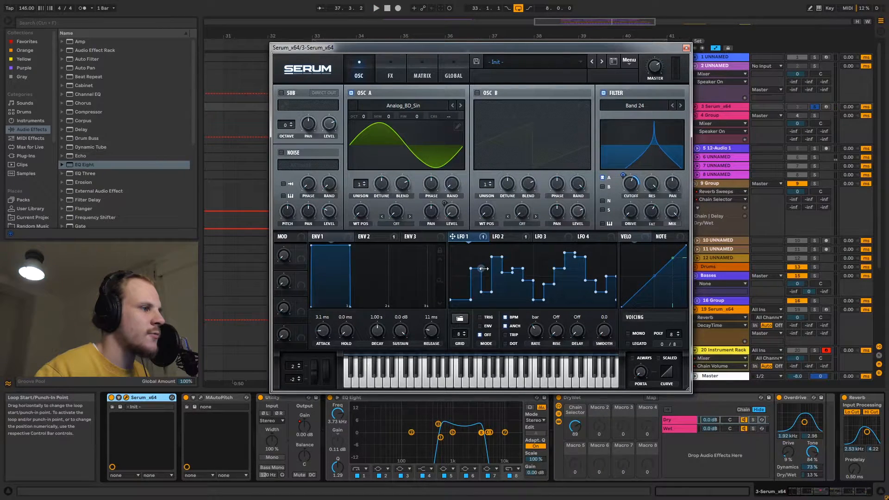
Step: Examine how LFO 1 and LFO 2 are routed to the filter cutoff in Serum's modulation matrix
click(504, 236)
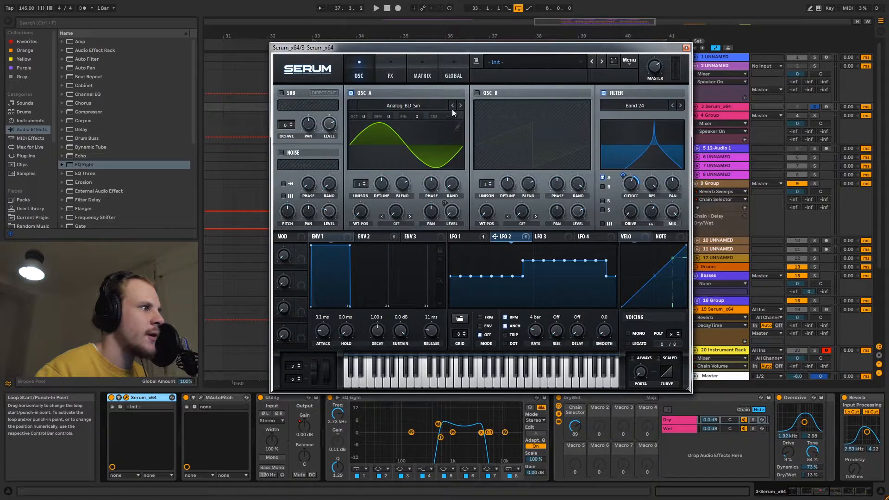
click(426, 77)
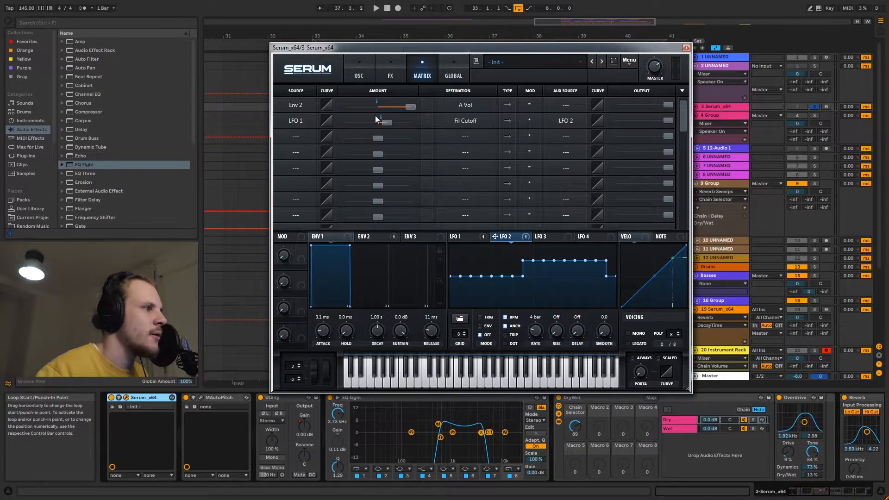
click(463, 236)
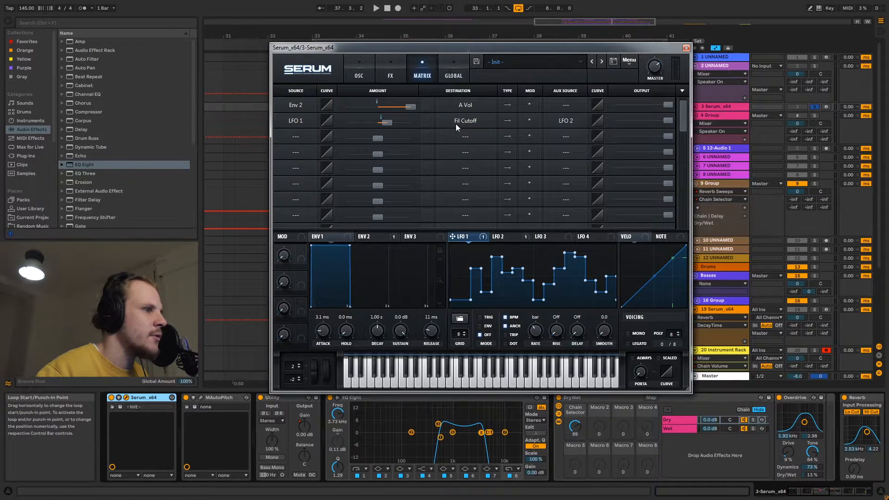
click(508, 237)
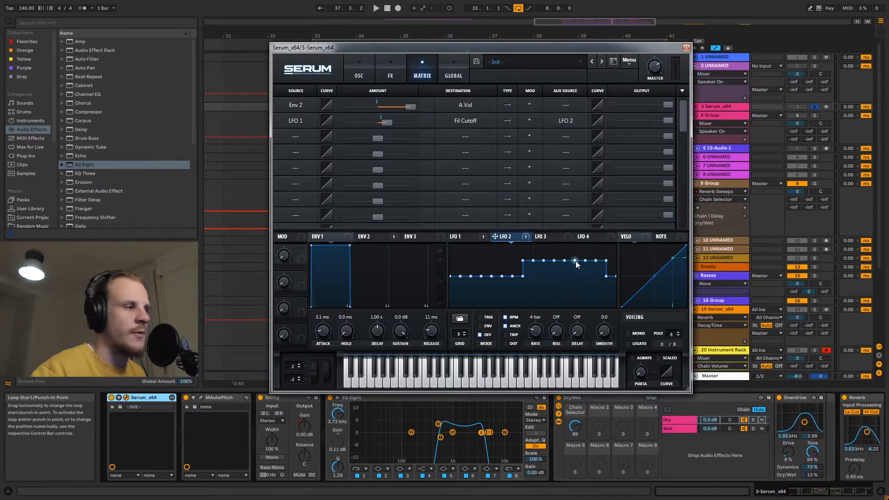
Step: Compare the LFO 2 shape with the four MIDI clips on the 3 Serum_x64 track
drag(679, 48, 670, 198)
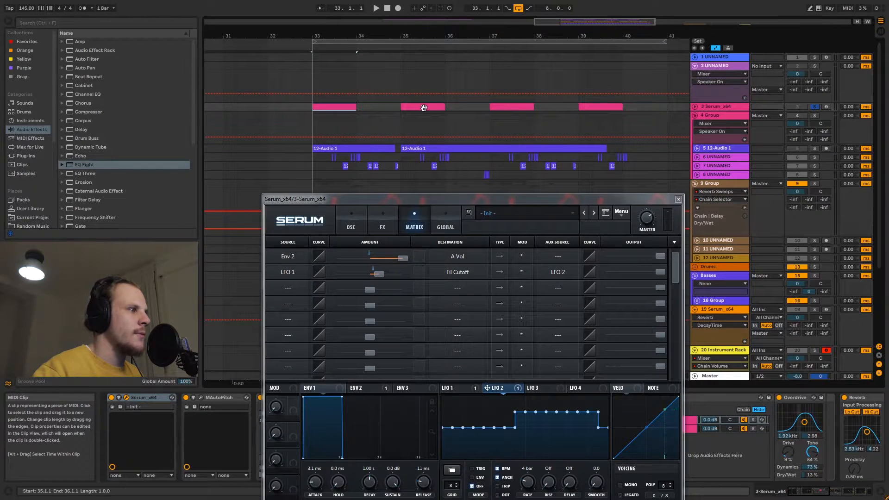
click(512, 107)
click(587, 107)
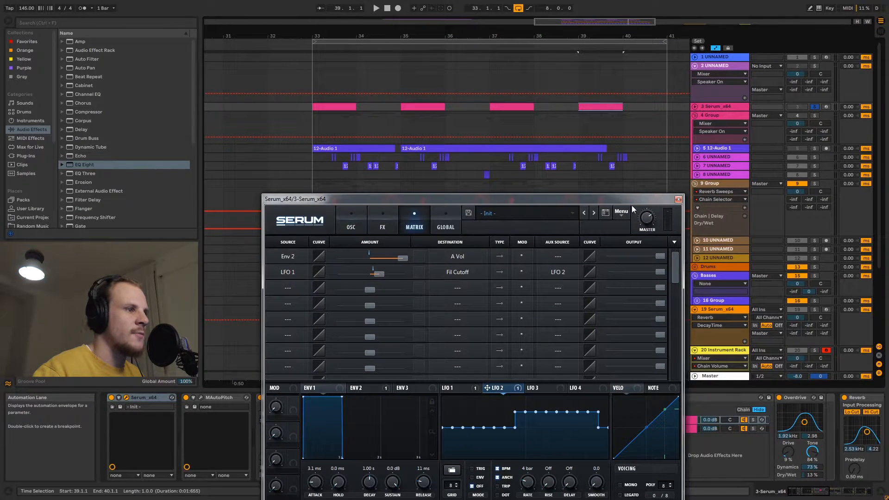
drag(571, 199, 583, 102)
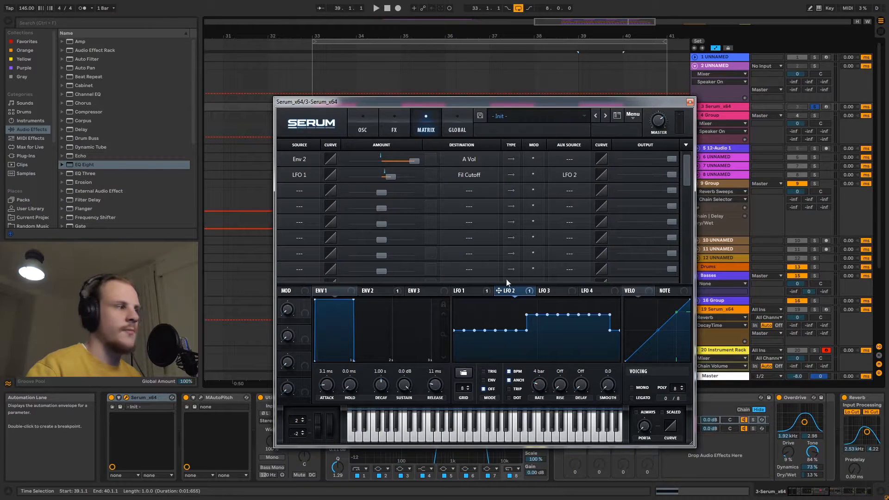
Step: Review Serum's oscillator page with LFO 1 and Env 2, and close the synth window
click(360, 130)
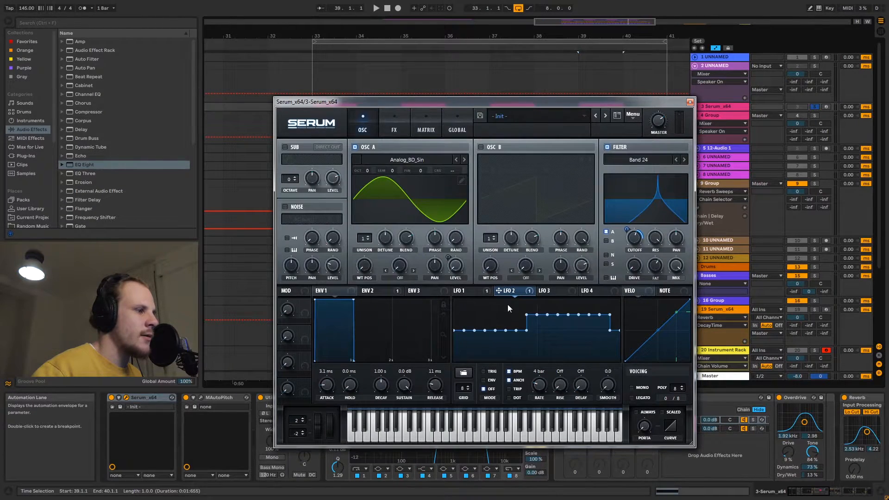
click(468, 292)
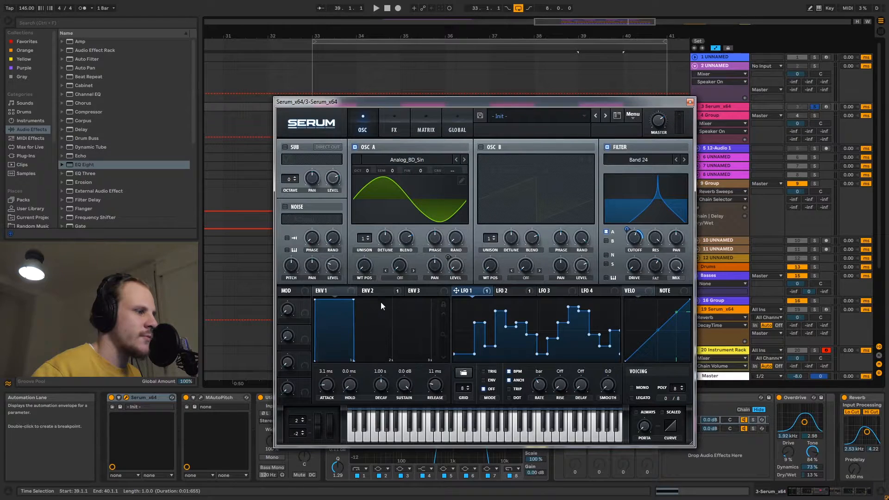
click(394, 292)
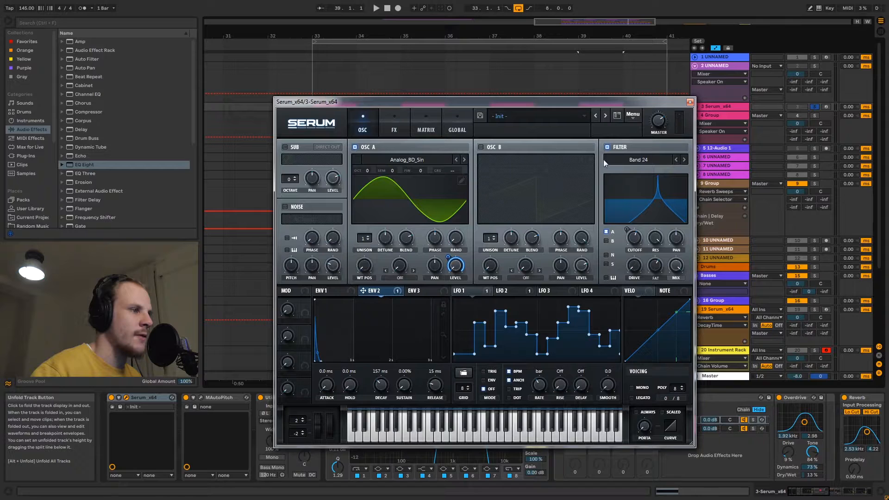
click(691, 104)
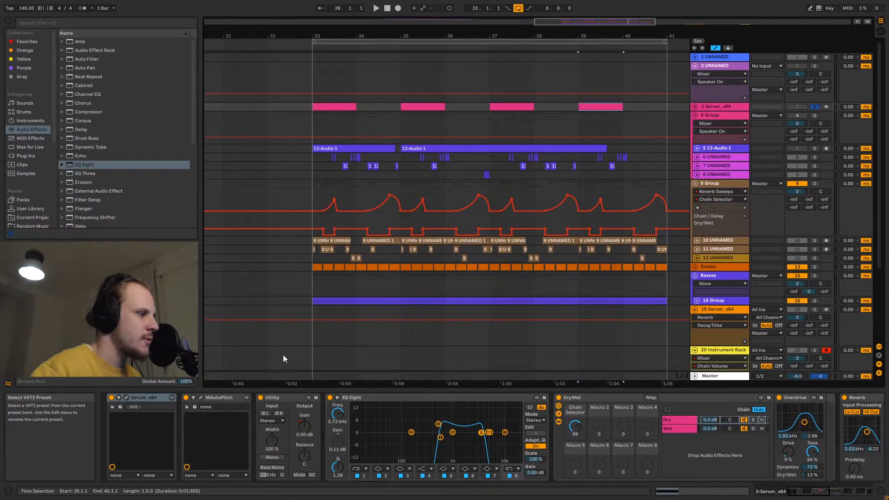
Step: Add a MIDI track below the 3 Serum_x64 track and copy its four clips there, starting at bar 33
click(716, 107)
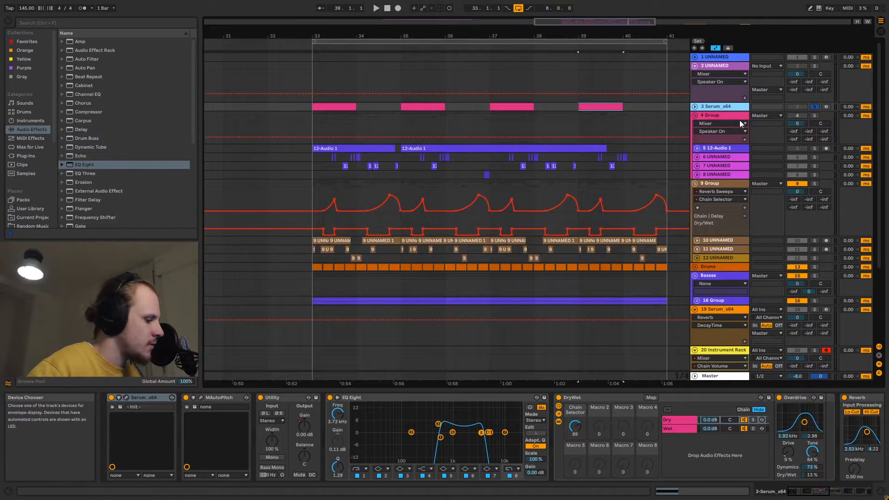
key(ctrl+shift+t)
click(594, 104)
click(589, 106)
shift+click(346, 107)
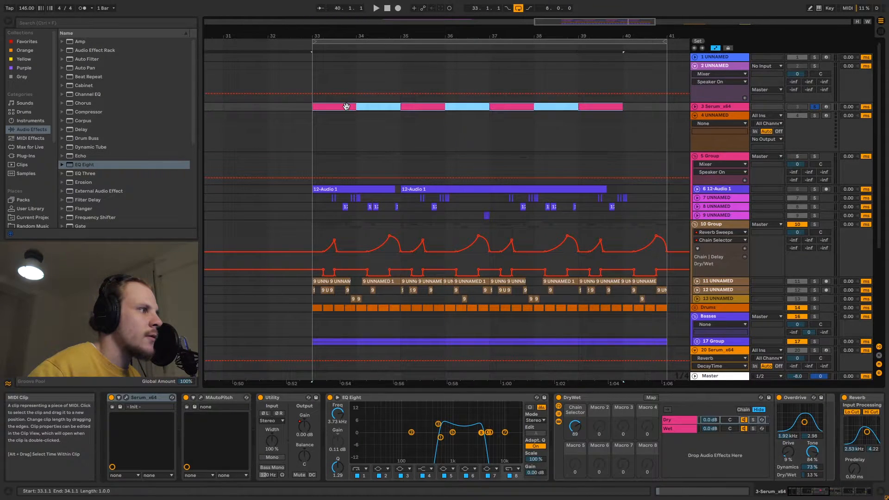
click(313, 116)
key(ctrl+v)
Step: Copy the Serum device from track 3 onto the new track 4 and solo the new track
click(721, 66)
click(722, 107)
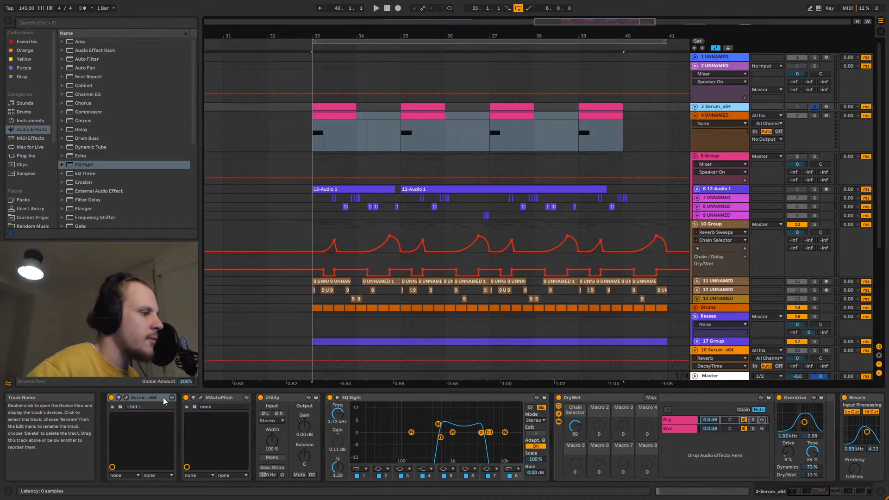
key(Down)
click(524, 440)
key(ctrl+v)
click(813, 115)
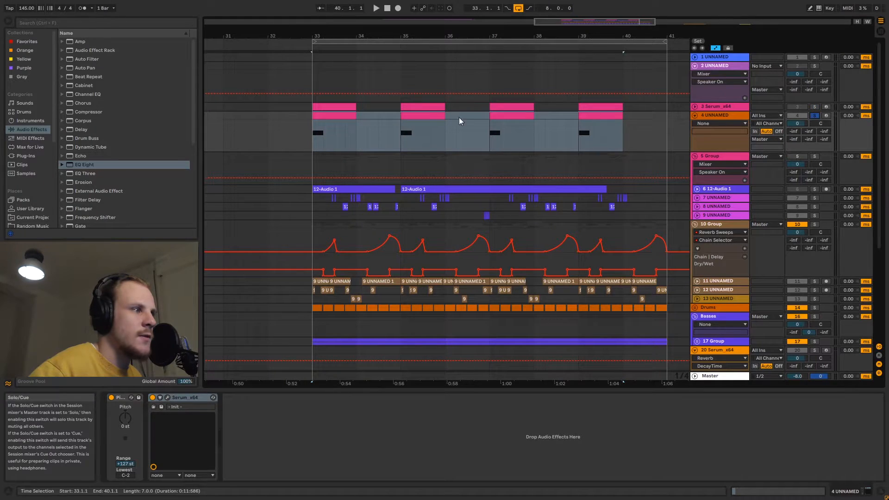
Step: Play the first clip on the soloed track 4, unsolo and fold it, and show the 3 Serum_x64 track's device chain
click(329, 129)
key(space)
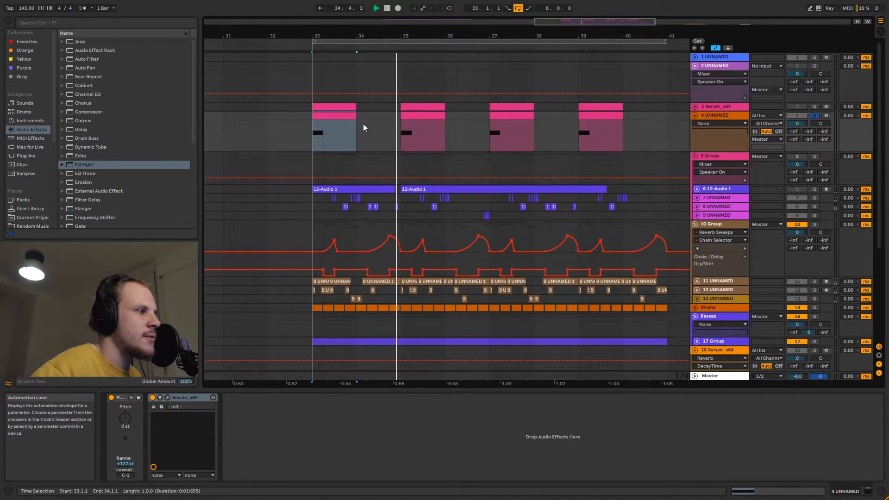
click(736, 116)
click(814, 116)
click(718, 107)
click(695, 115)
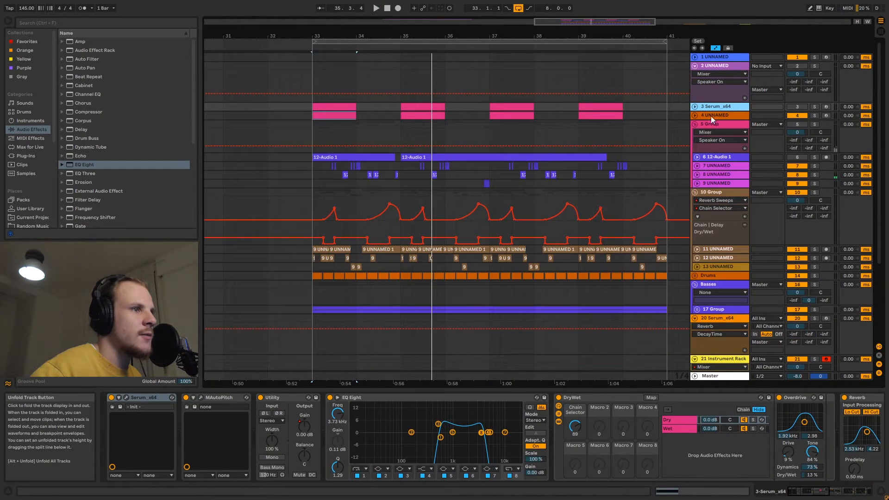
Step: Review the MAutoPitch tuning settings and Serum's oscillator page on the 3 Serum_x64 track, closing both plug-in windows
click(201, 397)
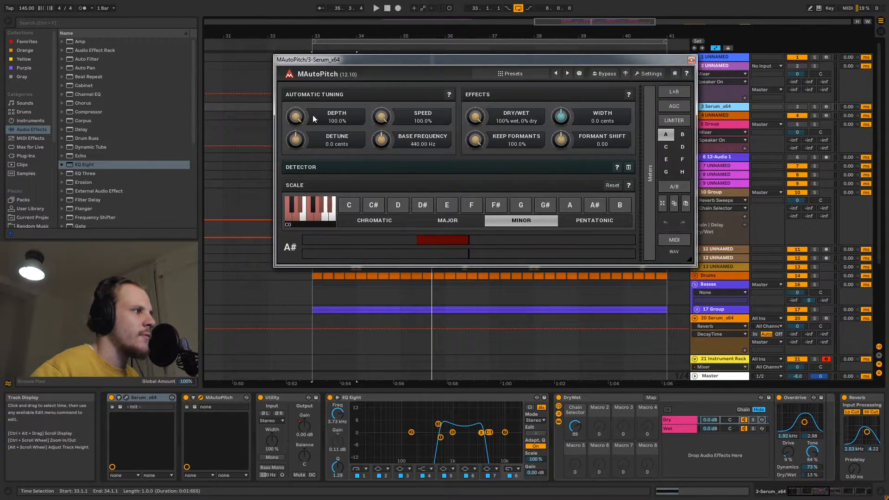
click(691, 60)
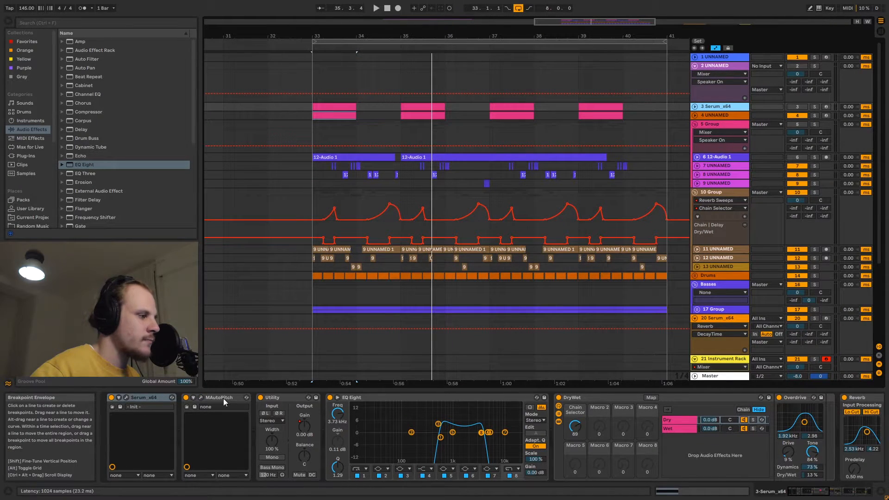
click(126, 398)
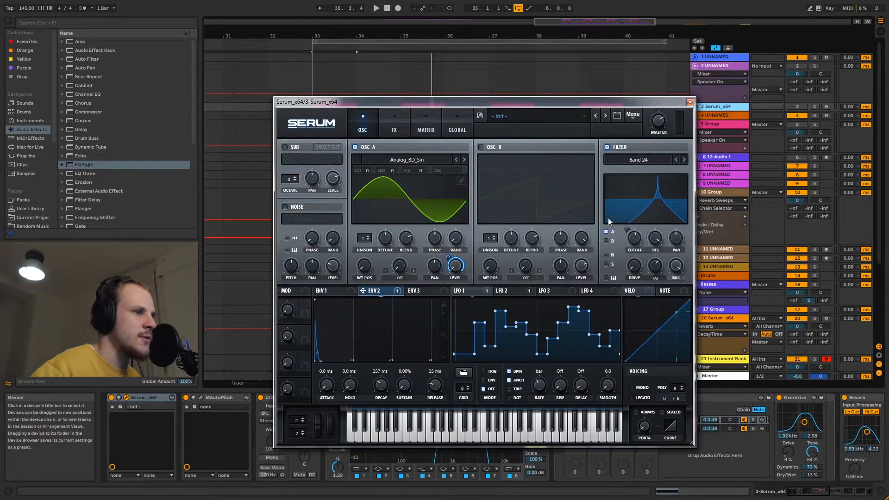
click(690, 102)
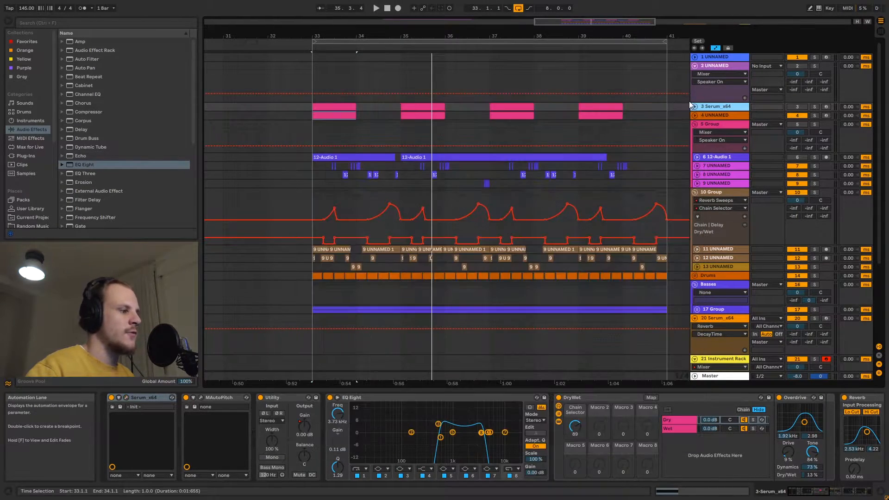
click(224, 398)
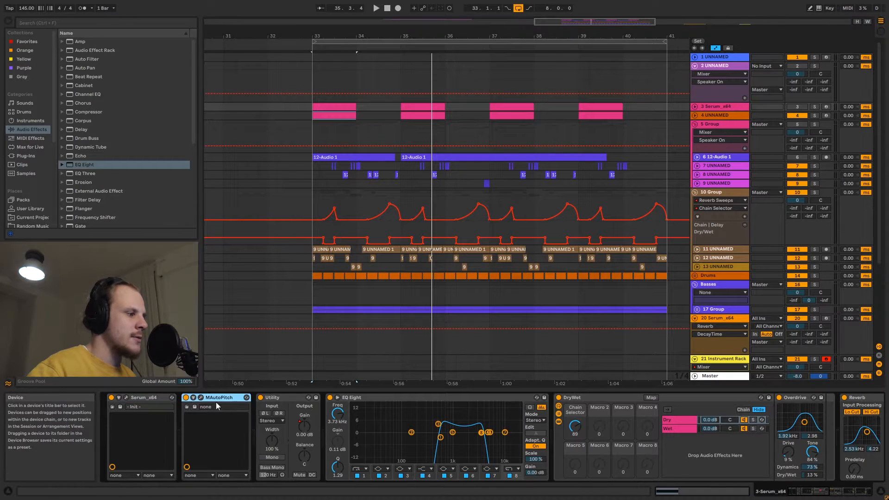
Step: Examine the Utility Gain automation dips on the 3 Serum_x64 track at the start of bar 33
click(277, 398)
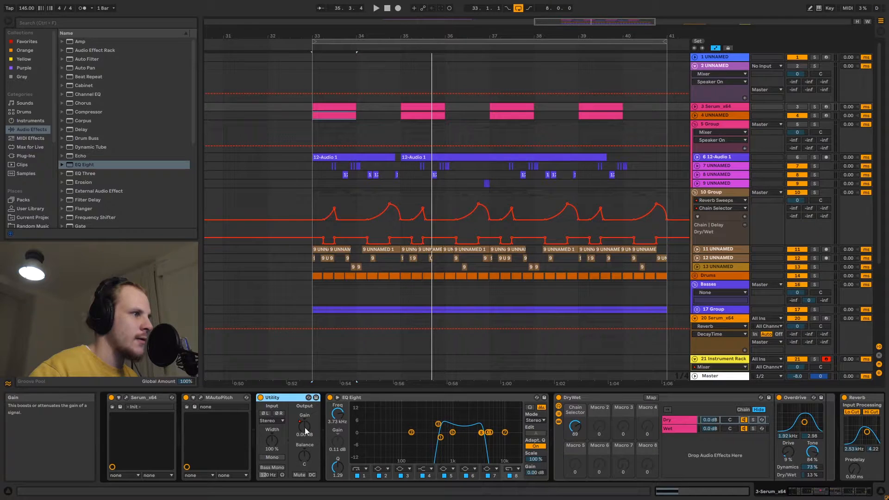
click(695, 107)
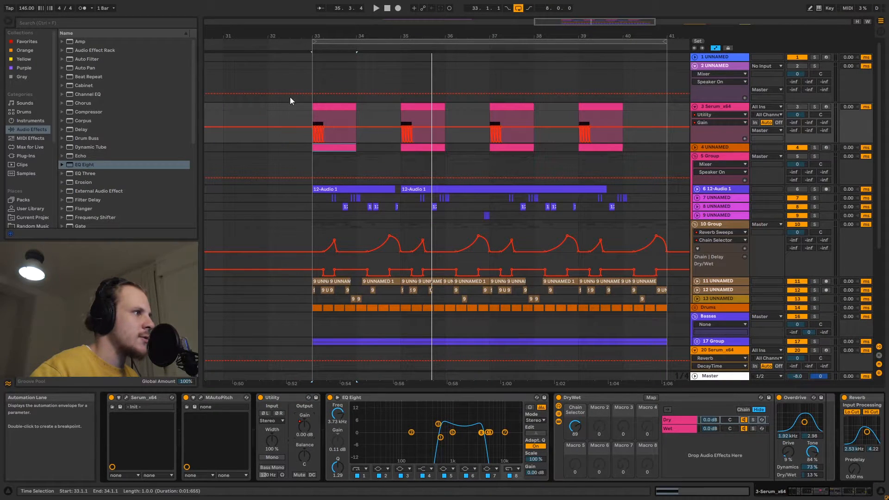
drag(315, 35, 315, 95)
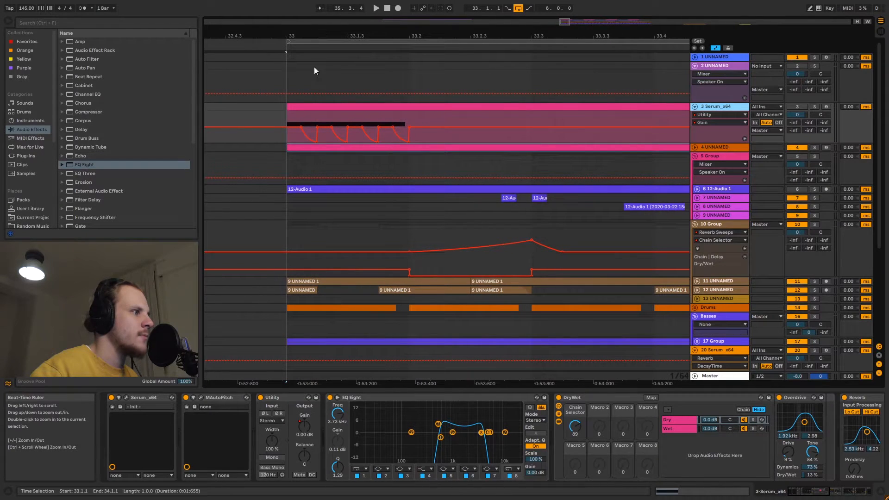
click(261, 398)
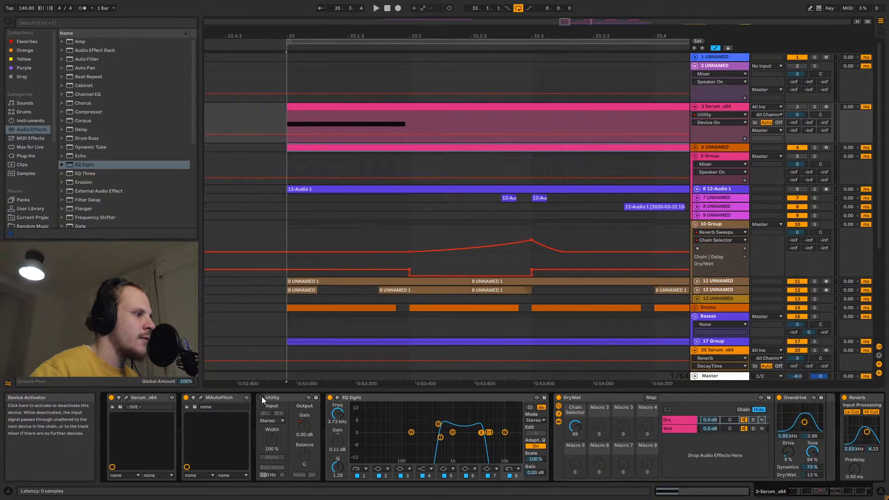
click(261, 398)
click(305, 424)
drag(304, 122, 373, 120)
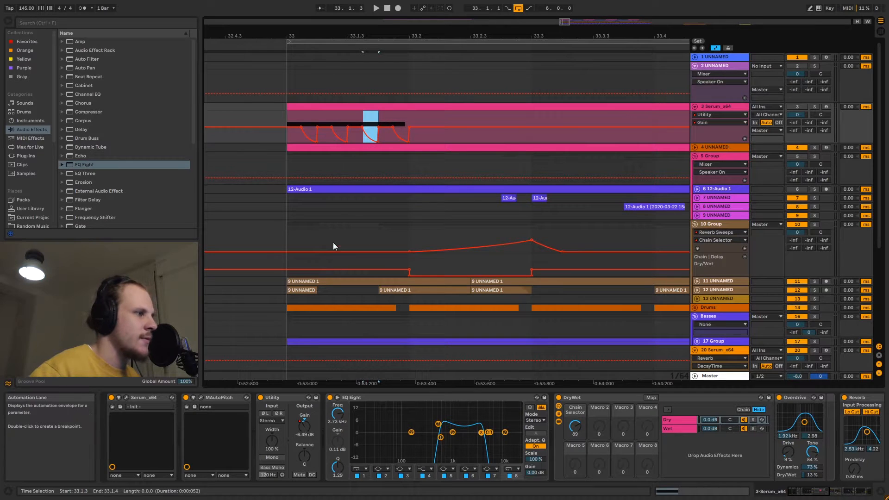
Step: Adjust the selected band of the EQ Eight after Utility to 3.75 kHz with a Q of 1.31
click(368, 396)
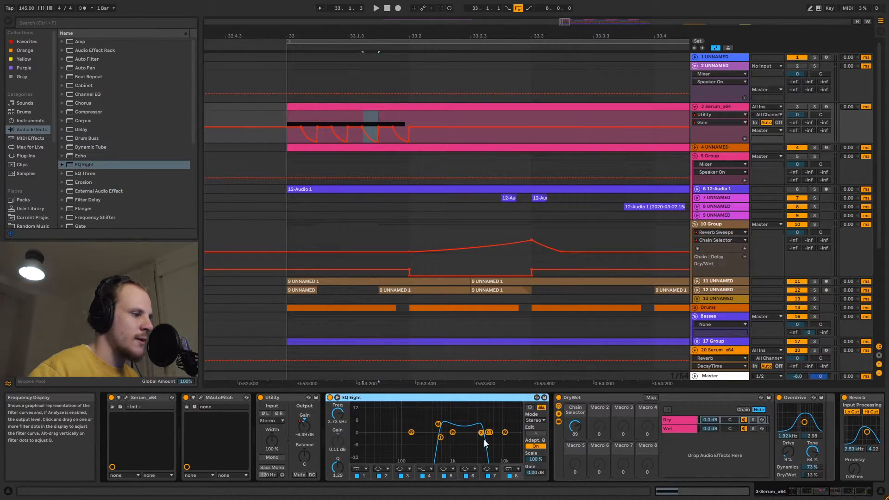
drag(482, 432, 483, 429)
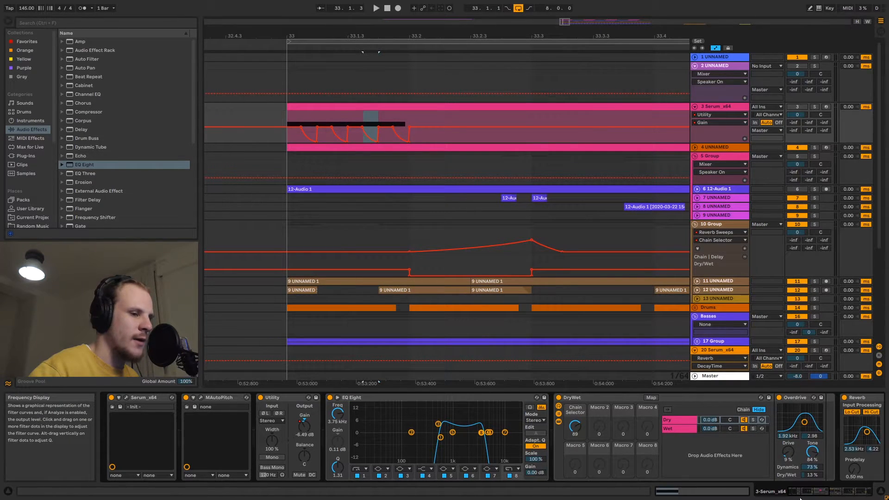
Step: Compare the devices in the DryWet rack's Dry and Wet chains, including the Overdrive, and inspect the Reverb that follows the rack
click(587, 399)
drag(818, 494, 827, 494)
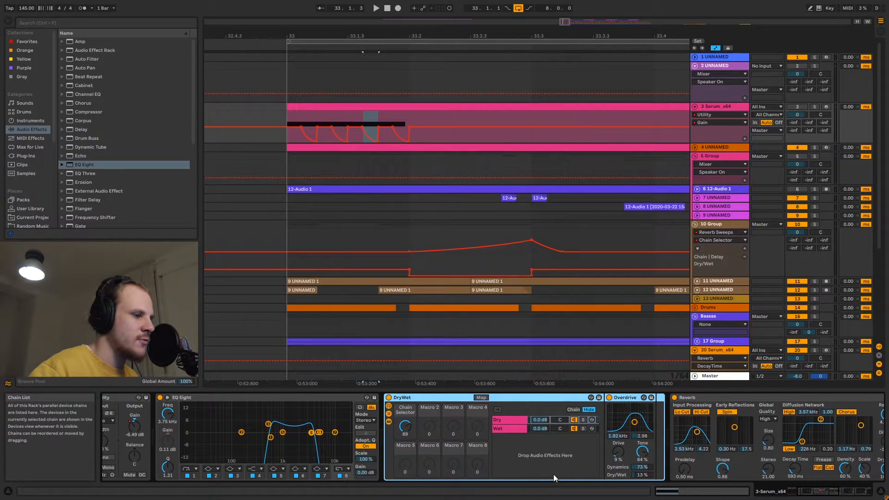
click(511, 427)
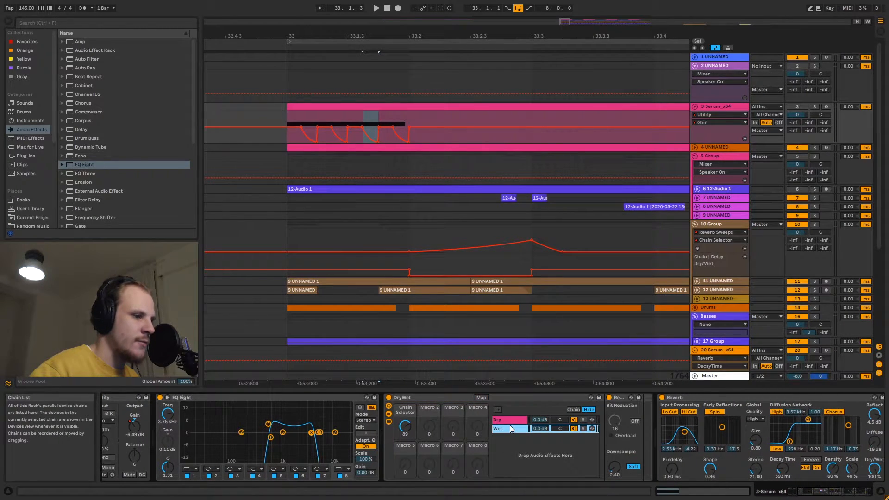
click(513, 420)
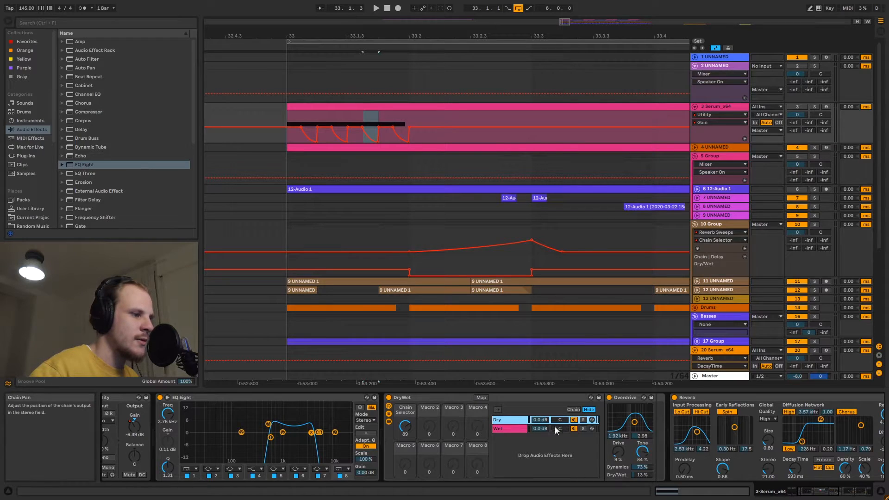
click(428, 397)
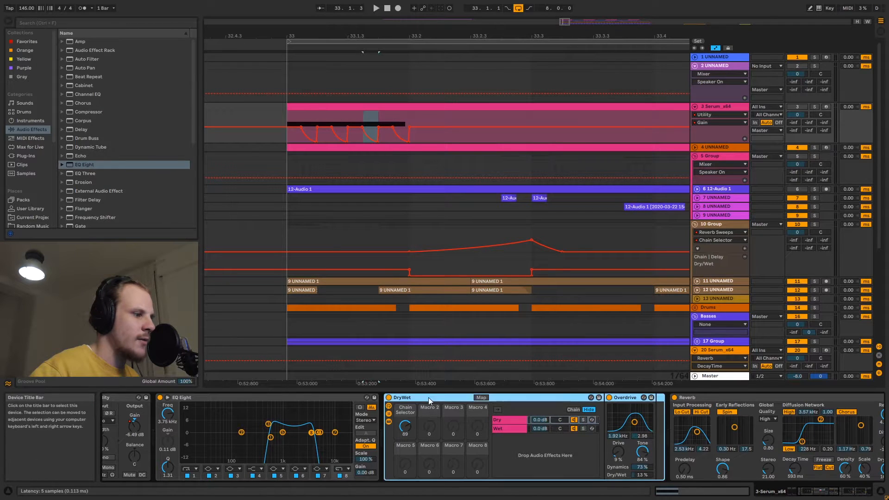
click(513, 420)
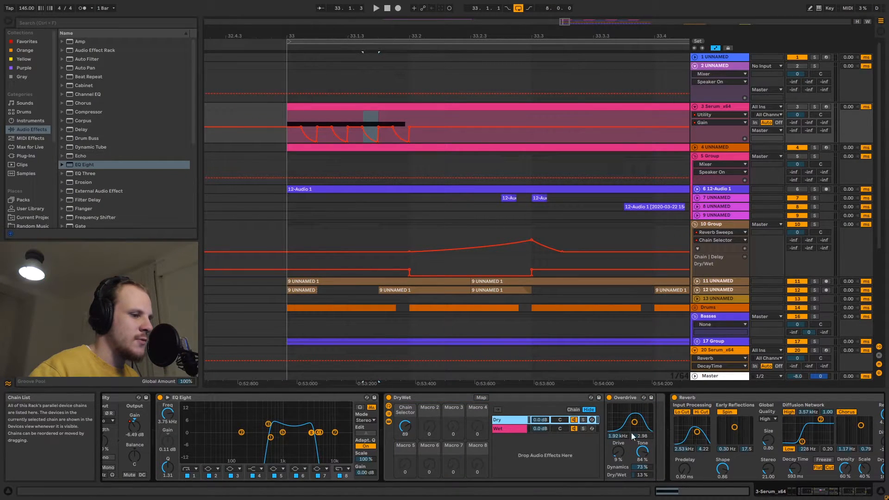
click(509, 428)
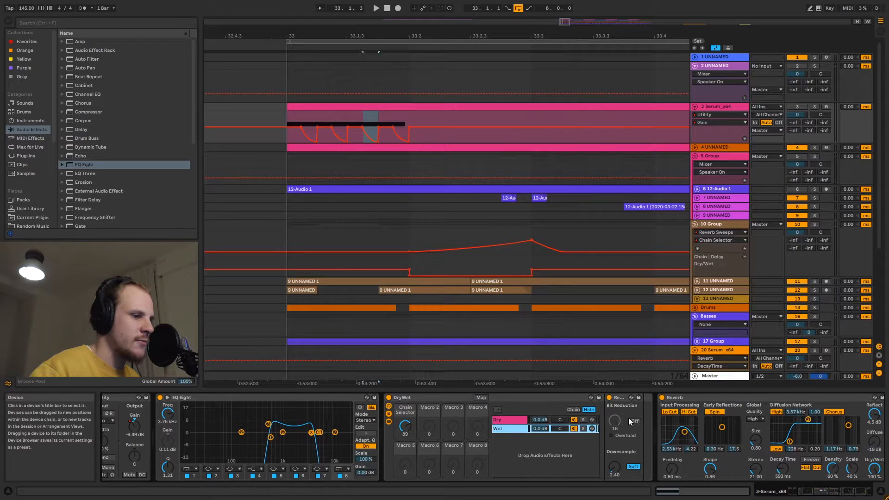
click(619, 397)
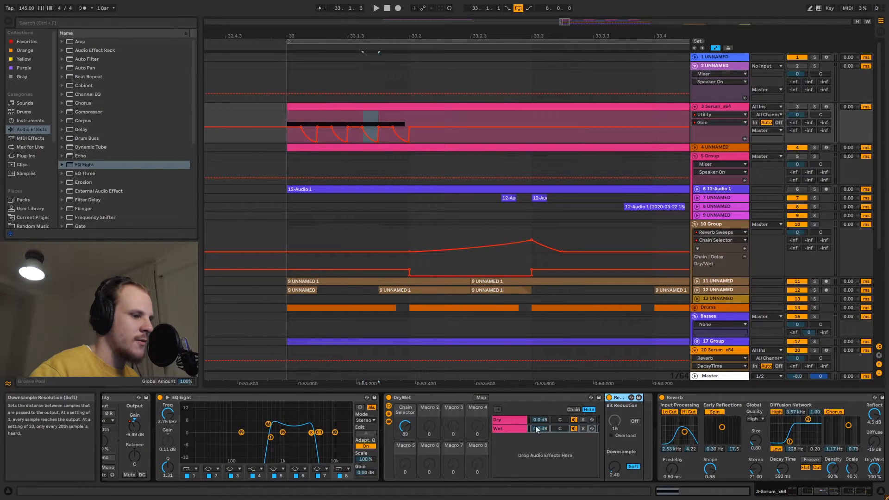
click(513, 419)
click(626, 396)
drag(817, 491, 827, 492)
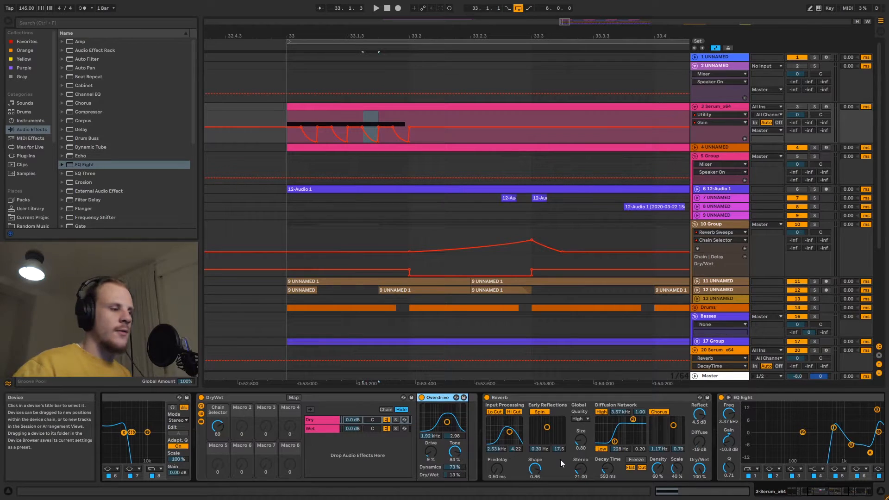
click(533, 399)
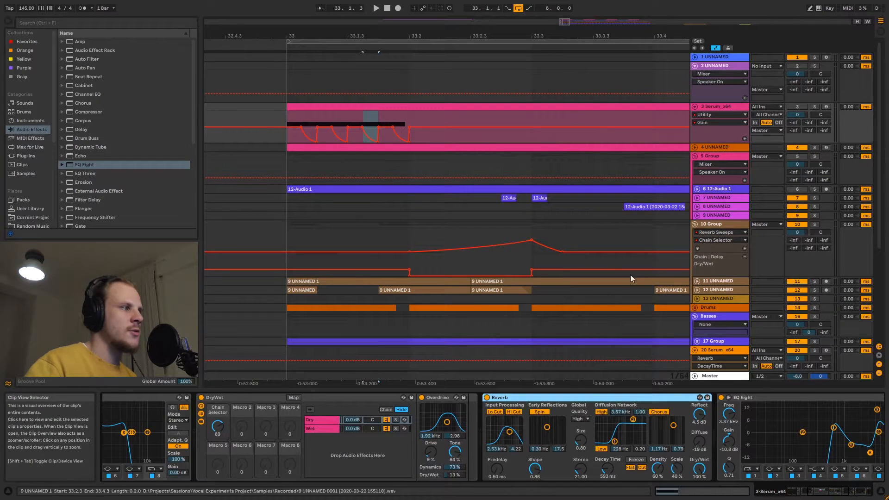
Step: Add a default EQ Eight after Serum on track 4, and solo the track to check its spectrum during playback
click(695, 147)
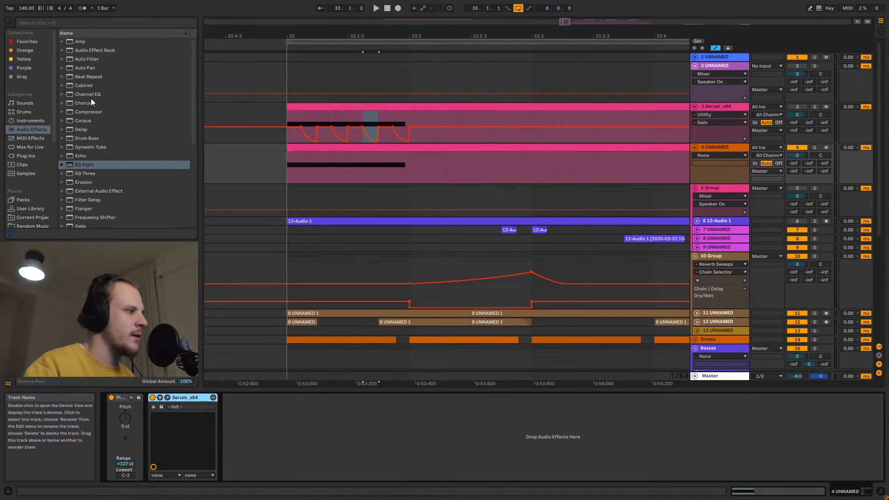
drag(92, 166, 276, 439)
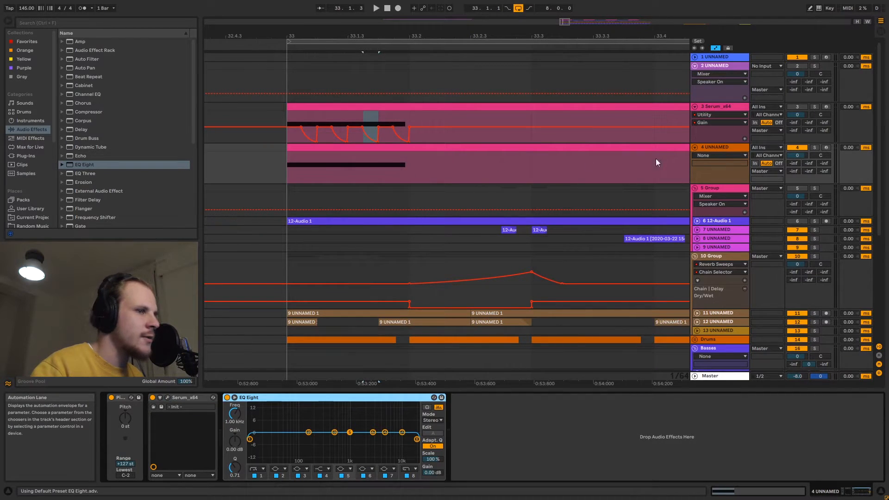
click(815, 148)
key(space)
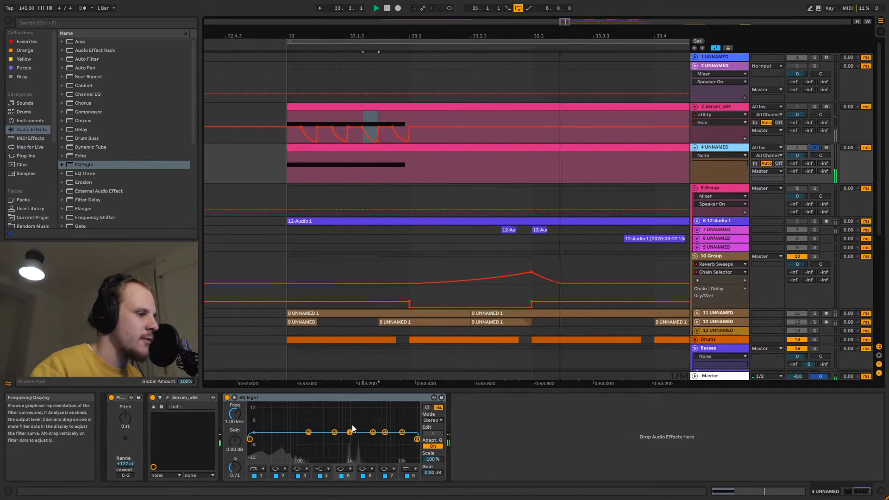
key(space)
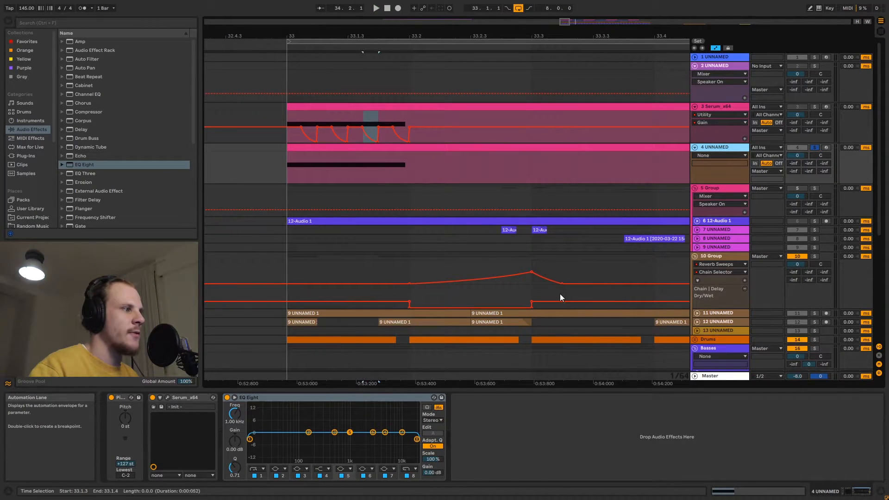
Step: Review the Reverb's Dry/Wet setting on the 3 Serum_x64 track and the curves of the two EQ Eight devices after it
click(721, 107)
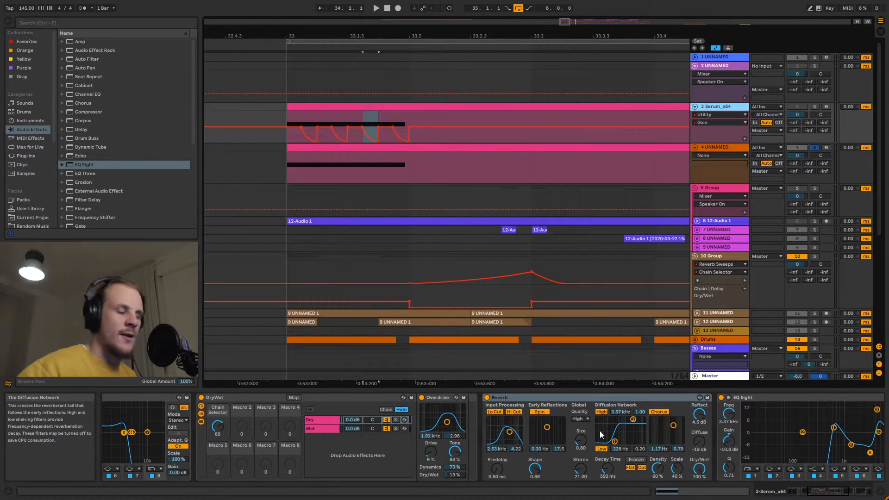
click(699, 471)
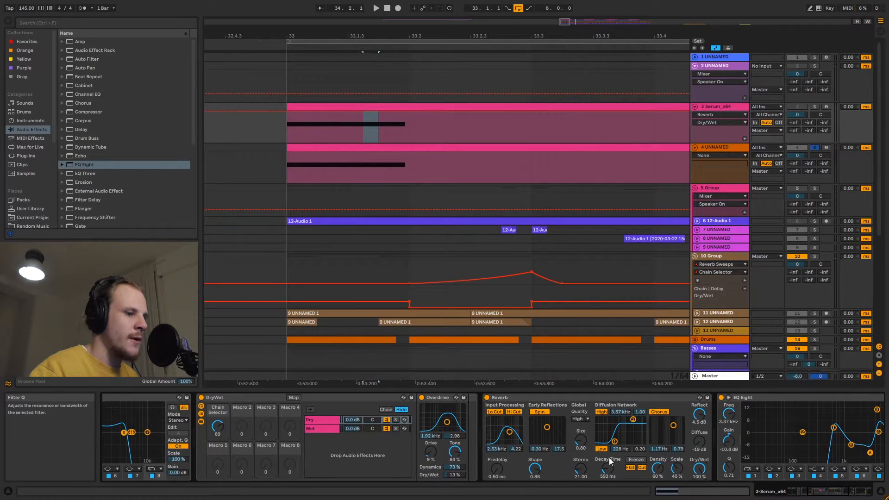
click(830, 495)
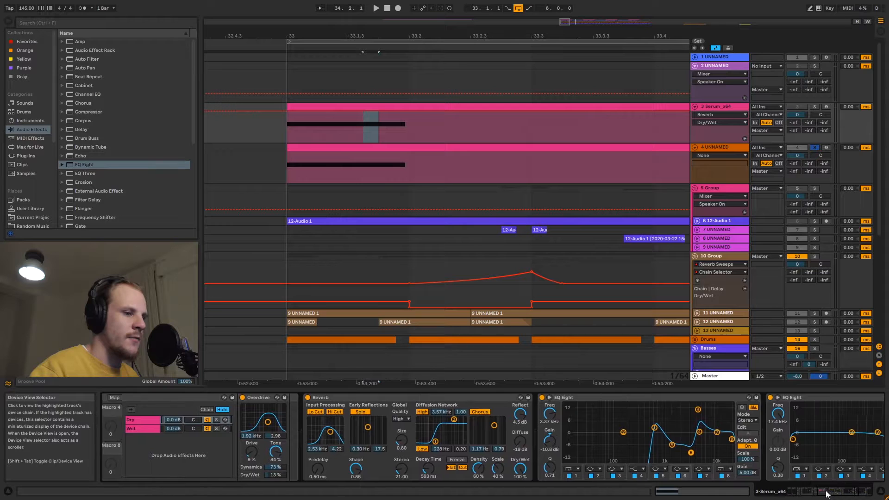
drag(829, 491, 838, 491)
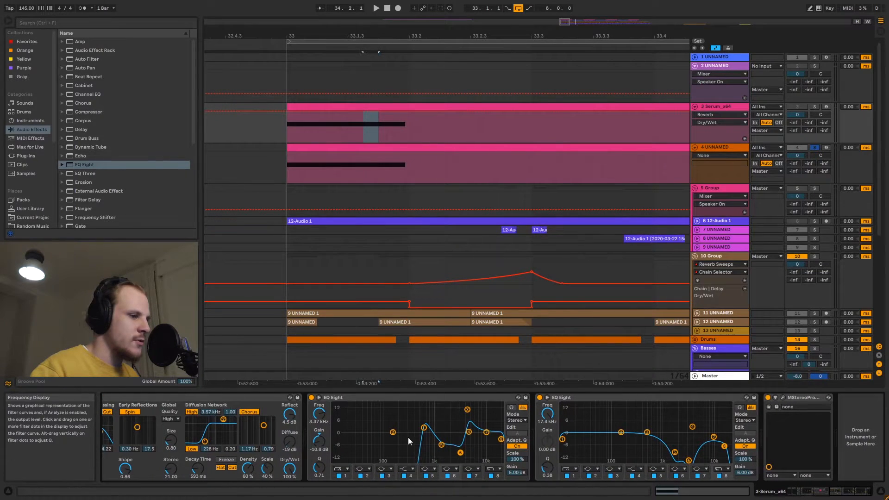
click(412, 398)
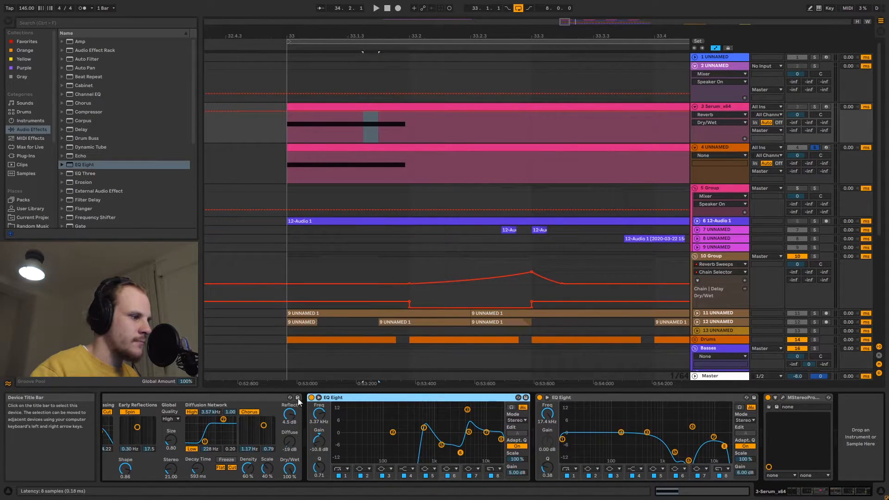
click(576, 397)
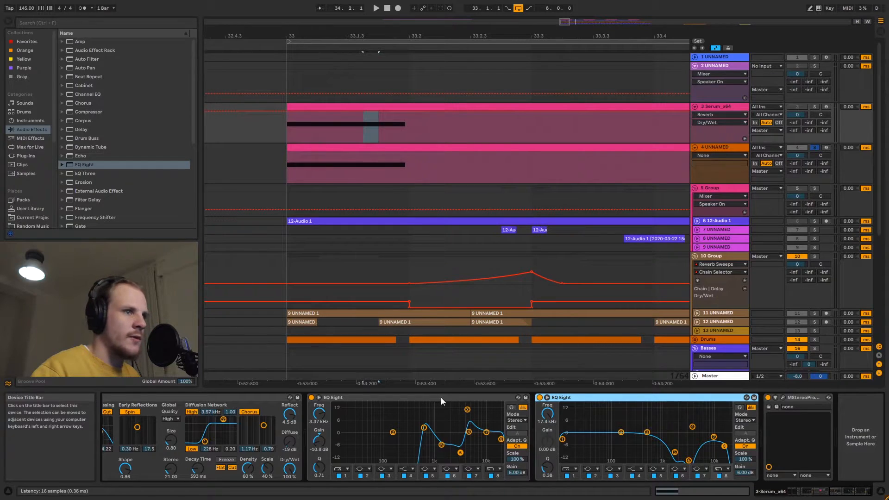
click(393, 396)
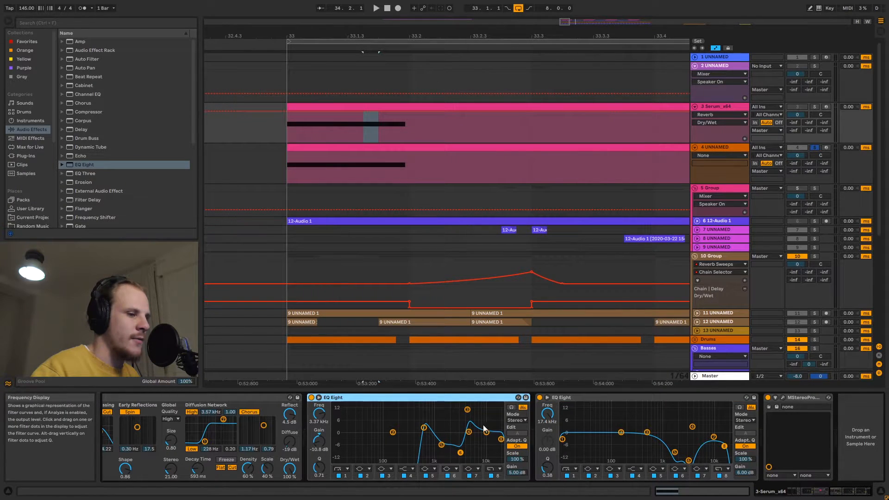
click(825, 491)
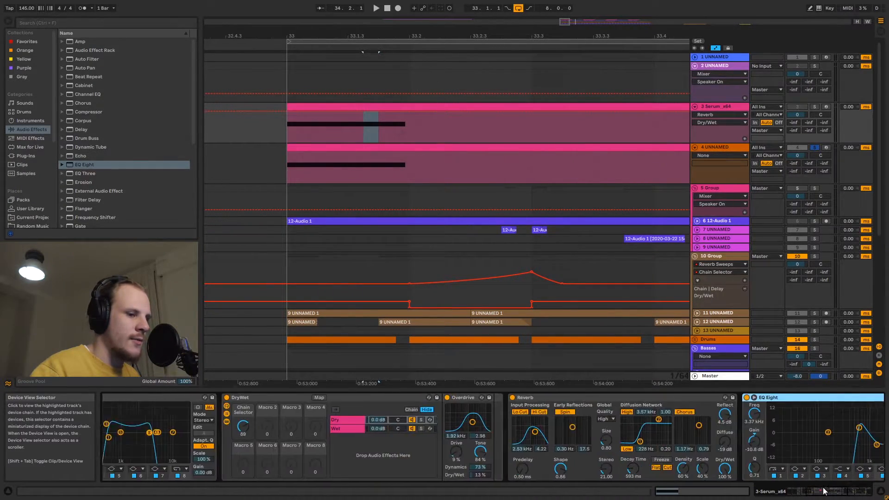
Step: Review the last two EQ Eight devices on the 3 Serum_x64 track and the widening and exciter settings of its MStereoProcessor
click(839, 495)
drag(839, 493, 849, 494)
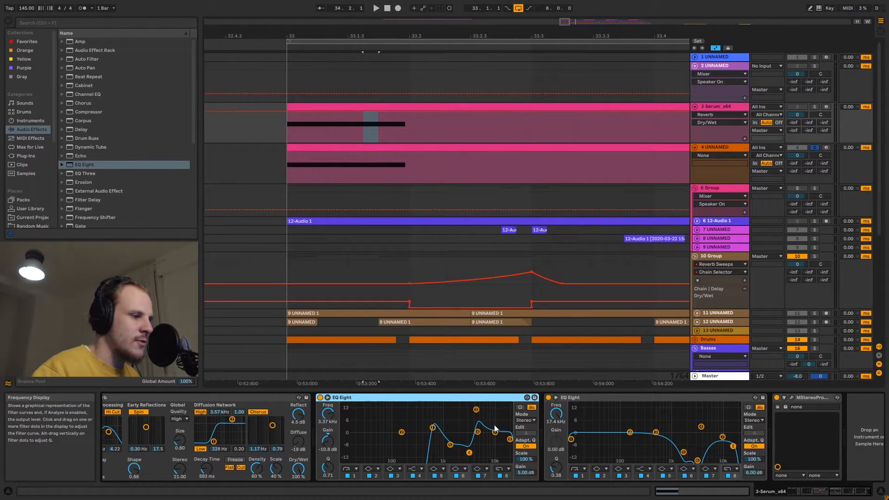
click(792, 397)
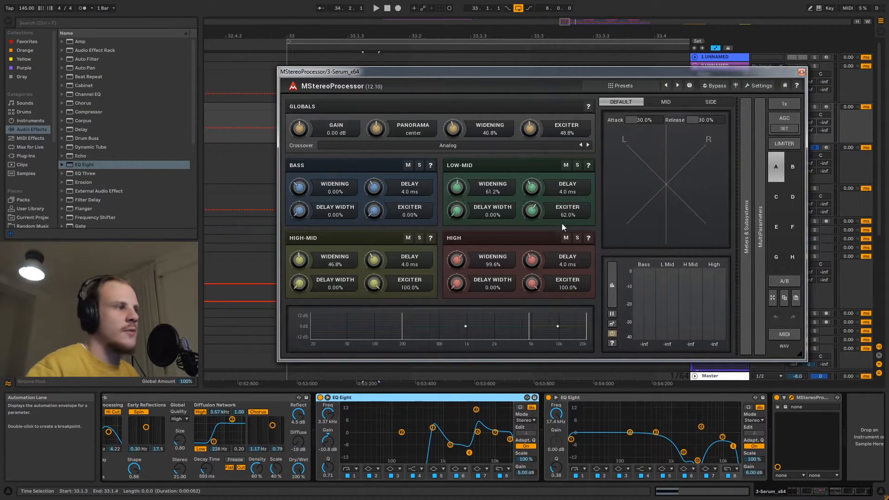
click(801, 73)
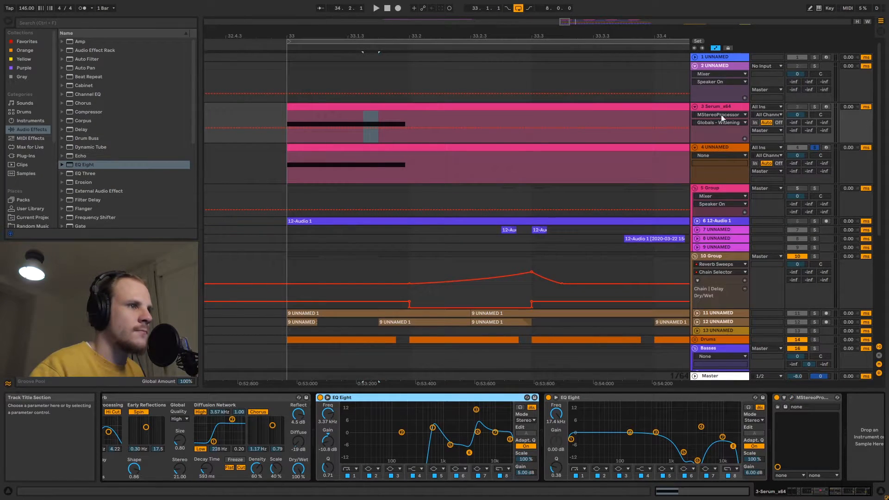
Step: Unsolo track 4, unfold the 6 12-Audio 1 track and select its recorded audio from bar 33 to bar 41
click(815, 147)
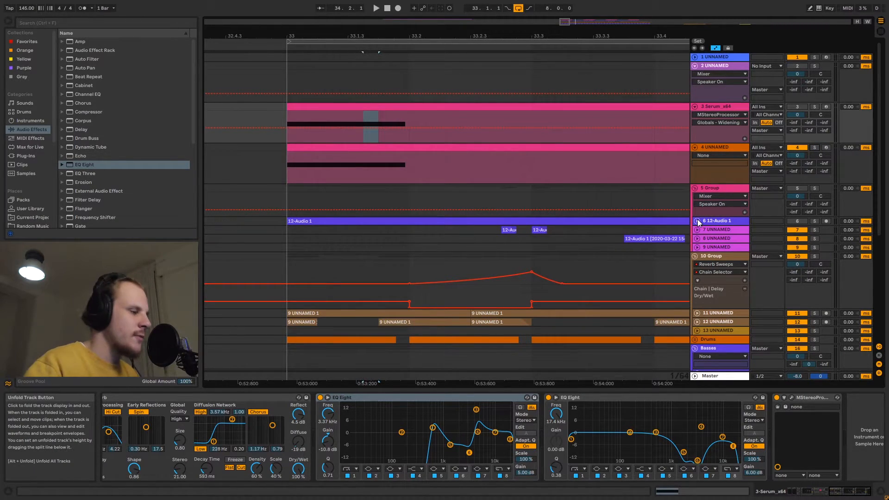
drag(444, 37, 315, 2)
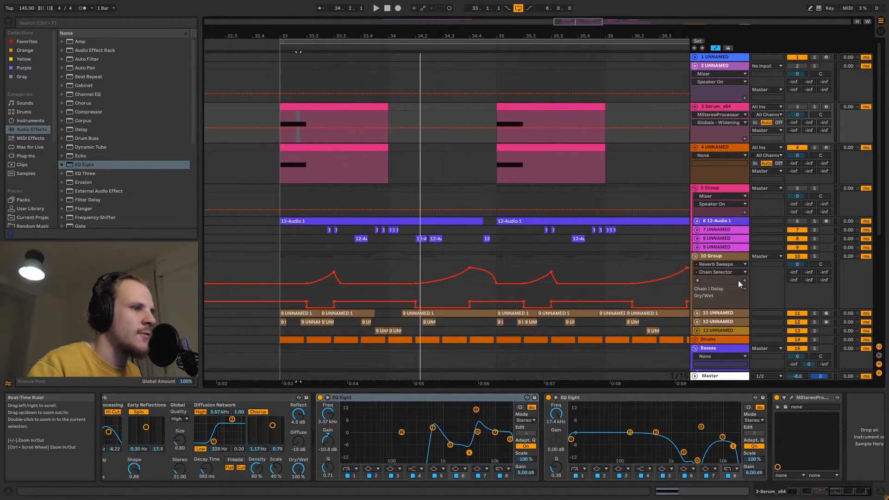
click(697, 221)
click(309, 229)
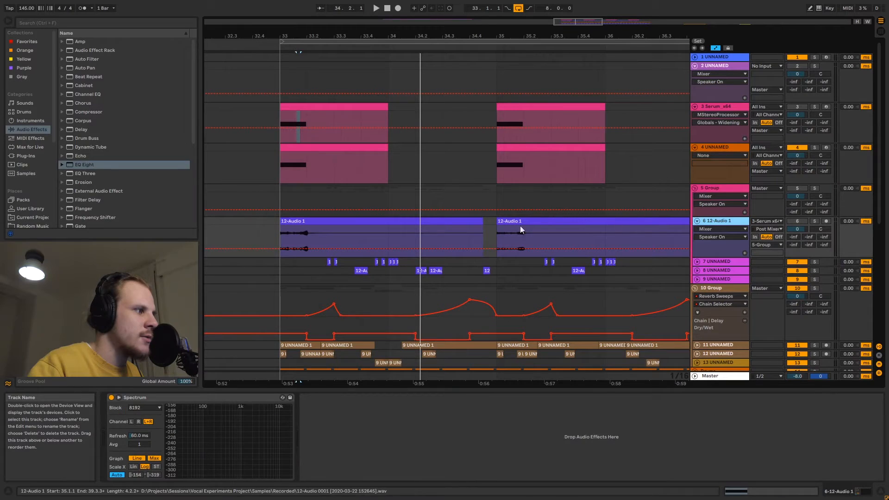
drag(362, 35, 309, 13)
drag(275, 231, 620, 235)
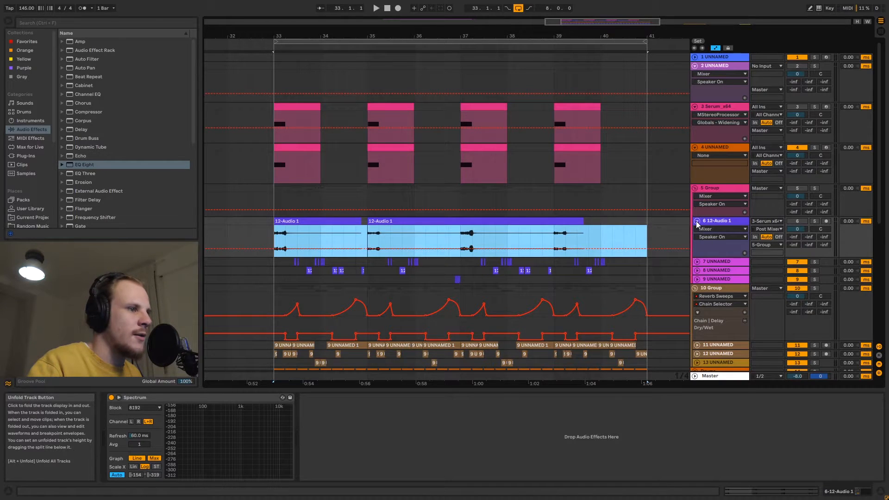
Step: Fold 6 12-Audio 1, unfold and solo track 7, and display the automation lane for its Delay's L Time
click(696, 220)
drag(306, 37, 328, 59)
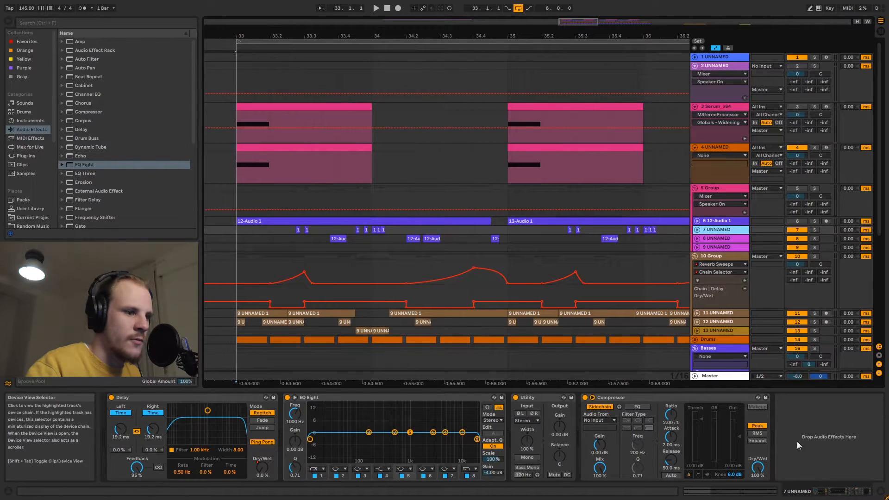
click(697, 229)
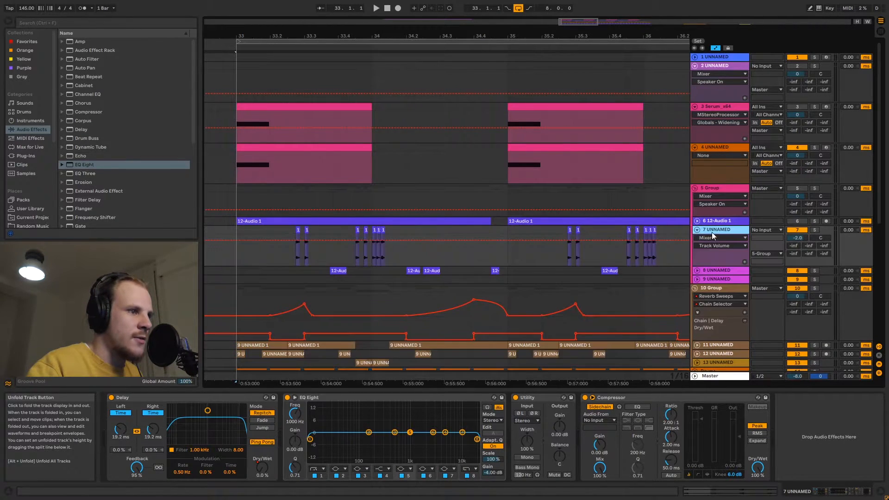
click(814, 230)
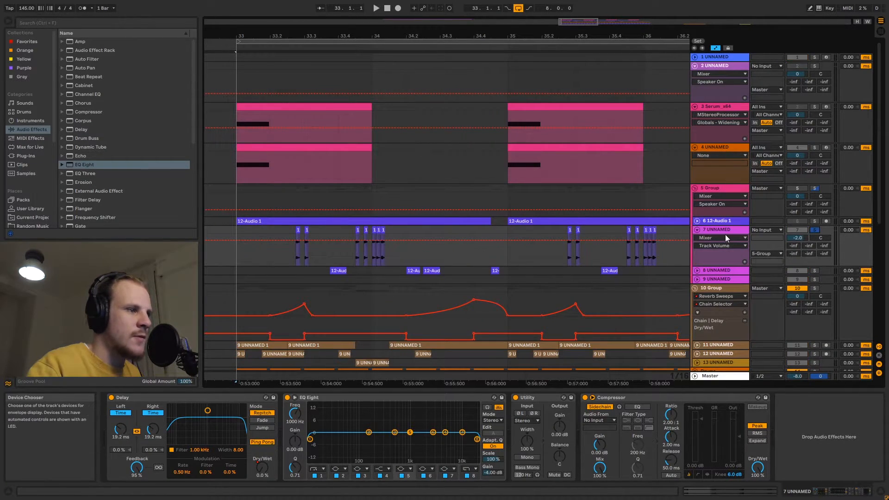
click(154, 430)
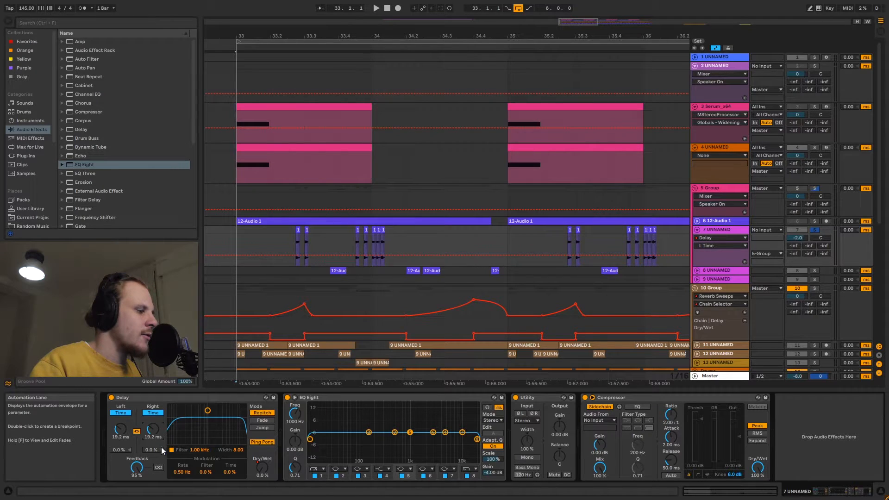
Step: Activate 5 Group and play the soloed track 7 clips from 33.2.3
click(289, 229)
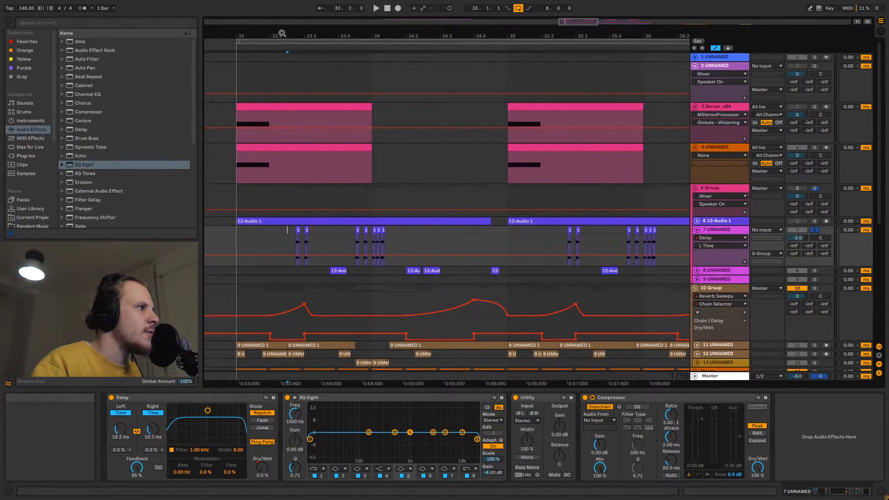
drag(282, 33, 363, 35)
key(space)
click(799, 189)
key(space)
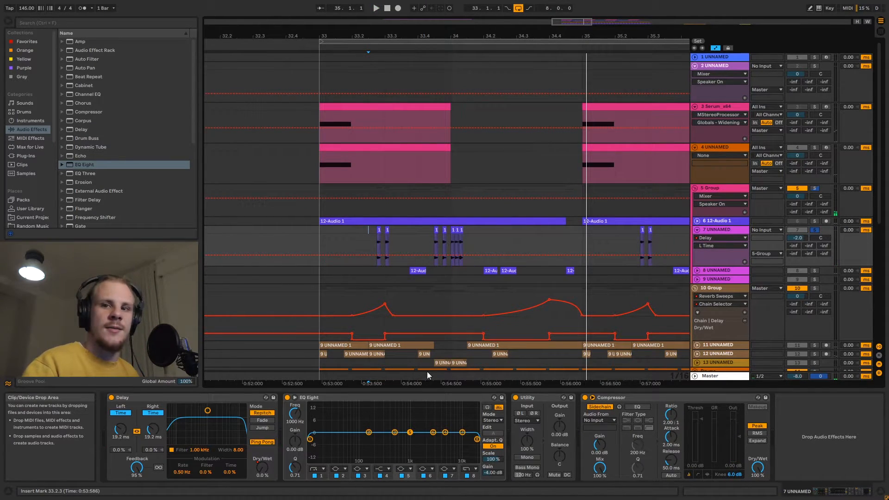
Step: Unfold track 8 alongside track 7 and open the sample settings of track 7's clips between 33.2.3 and 34.2.1
click(697, 229)
click(697, 238)
click(717, 239)
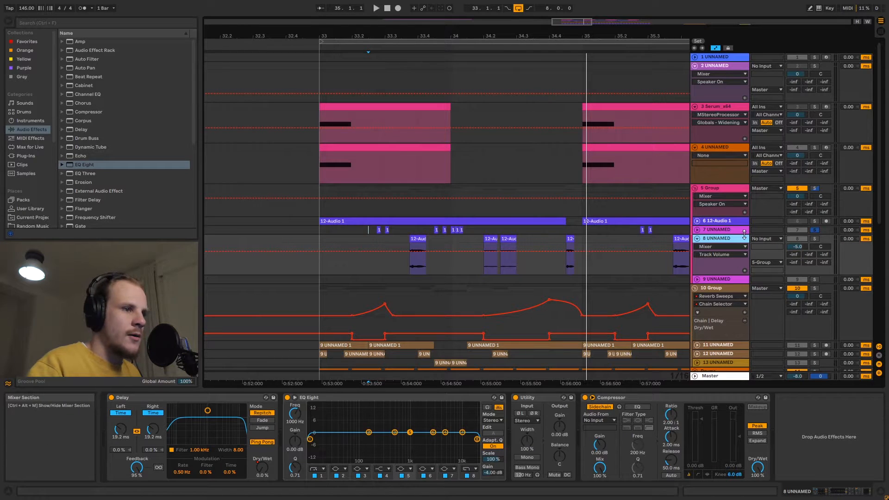
click(730, 230)
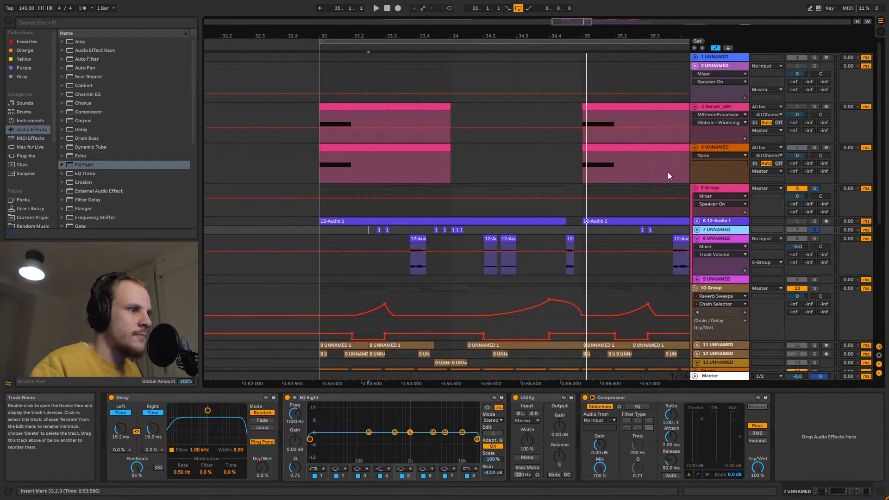
click(697, 229)
drag(368, 230, 480, 233)
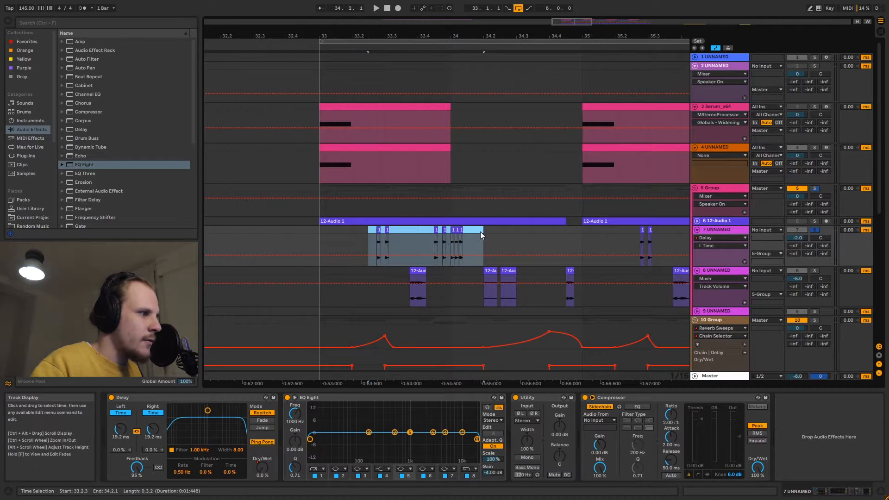
key(Tab)
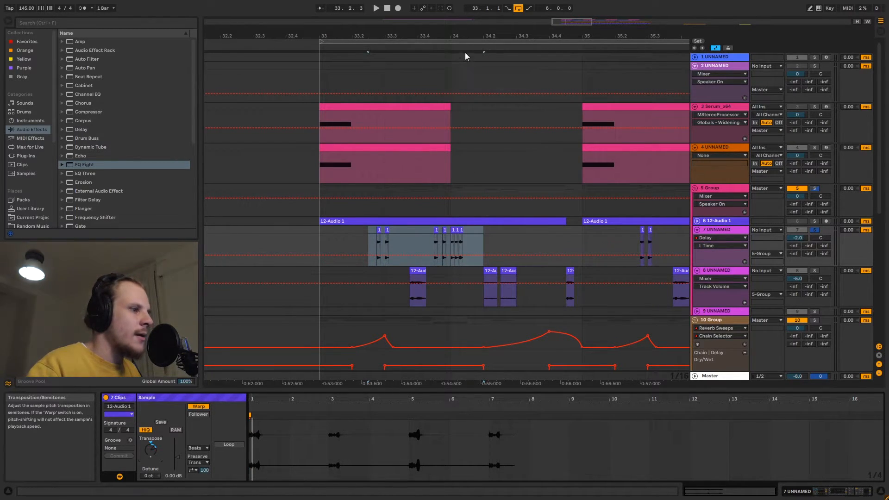
Step: Examine how the short chopped clips on track 7 repeat over the following bars
drag(445, 32, 327, 21)
drag(258, 232, 520, 240)
click(529, 239)
drag(259, 230, 541, 231)
click(541, 231)
drag(558, 36, 515, 57)
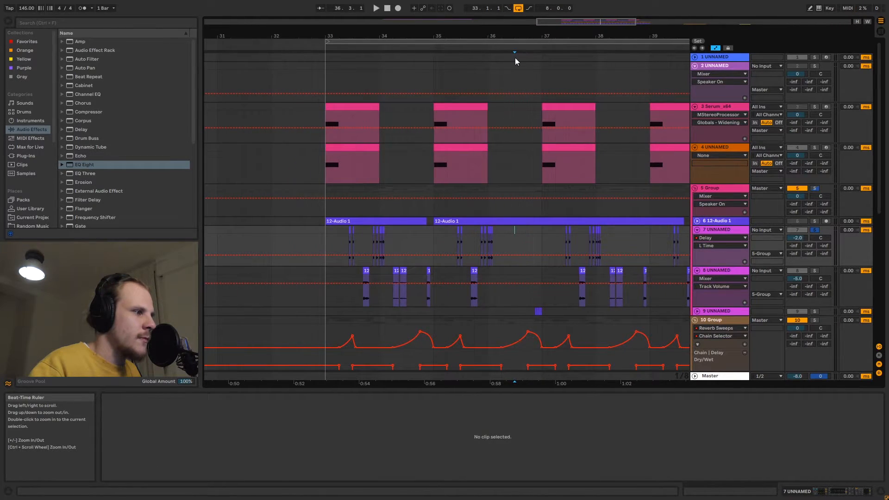
Step: Fold track 7 and check the sample settings of track 8's clips from 33.3.1 to 36.3.1, plus the track's device chain
click(697, 230)
click(724, 238)
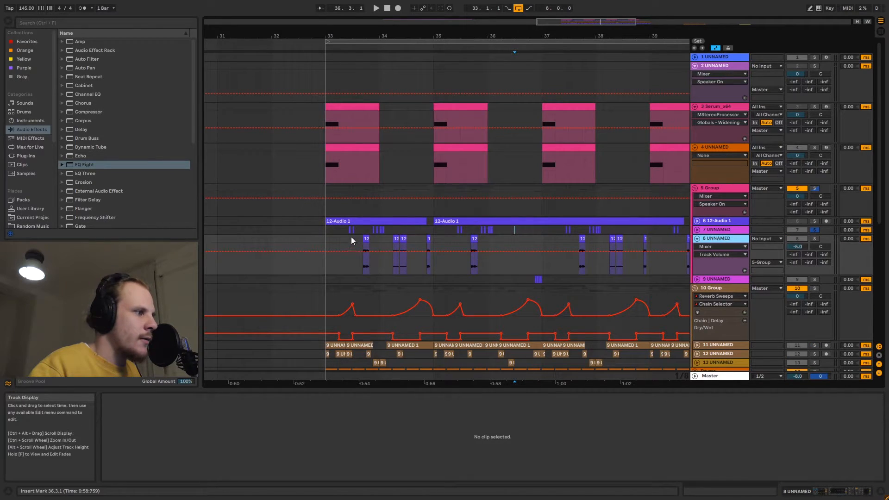
drag(352, 240, 513, 246)
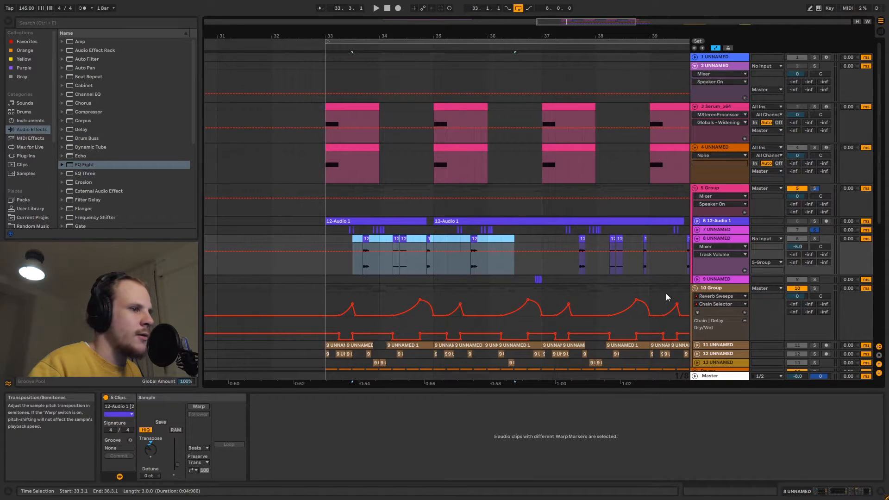
click(727, 239)
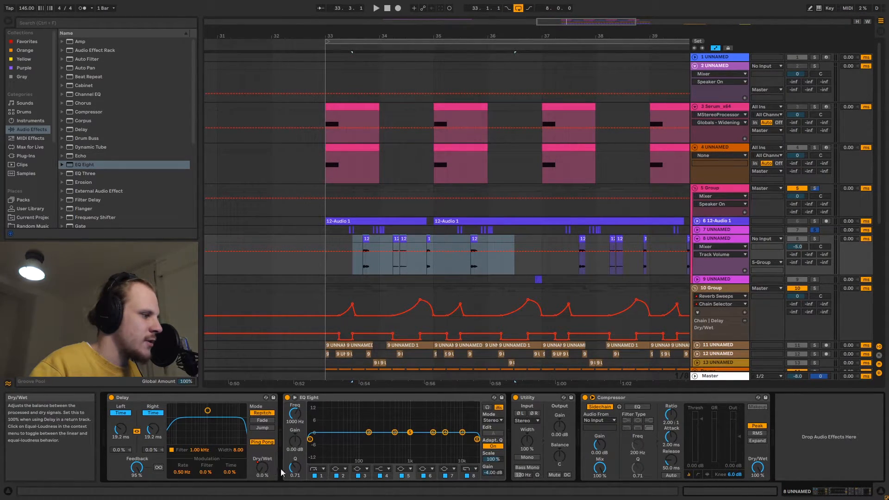
Step: Display the Delay's Dry/Wet automation on both track 8 and track 7
click(712, 246)
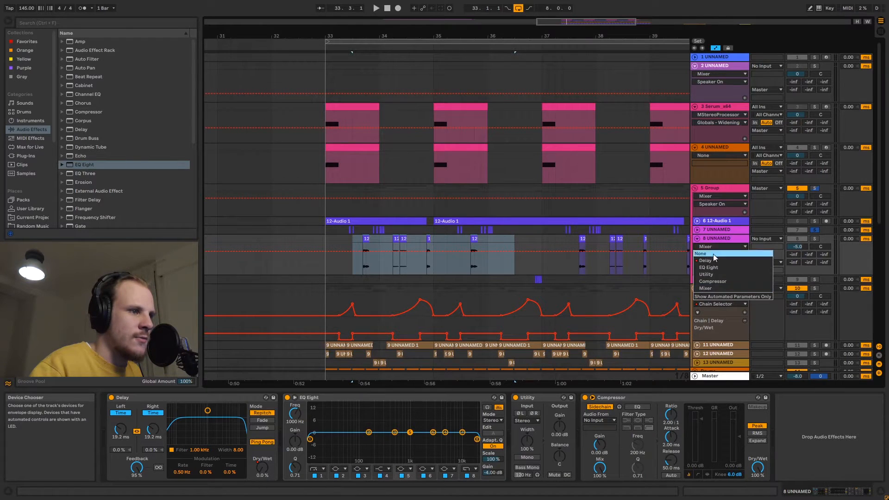
click(713, 261)
scroll(368, 111, up, 3)
drag(365, 382, 288, 394)
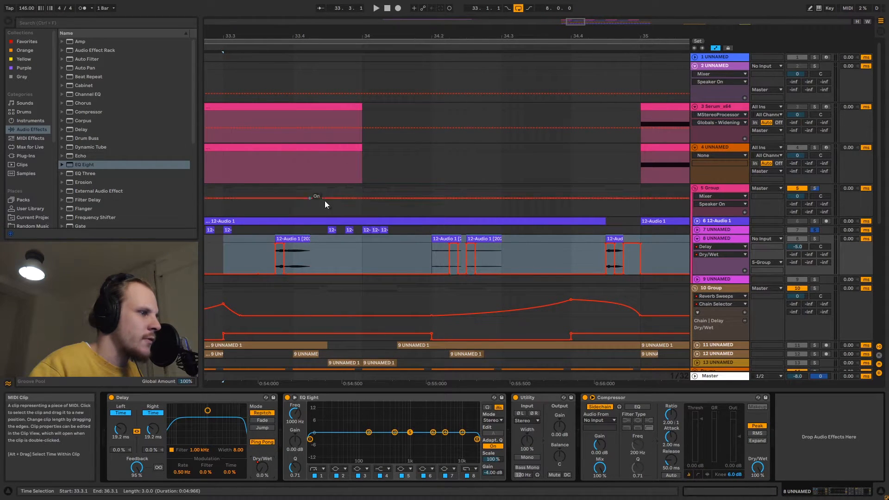
click(698, 230)
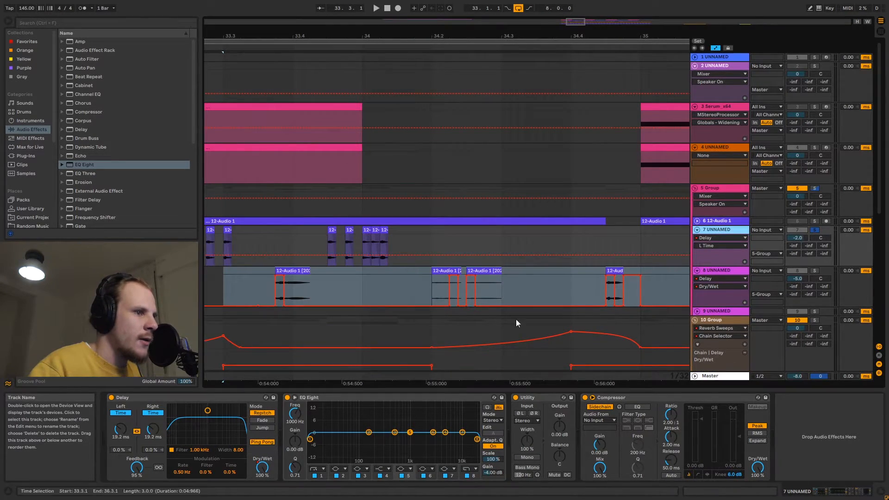
click(272, 475)
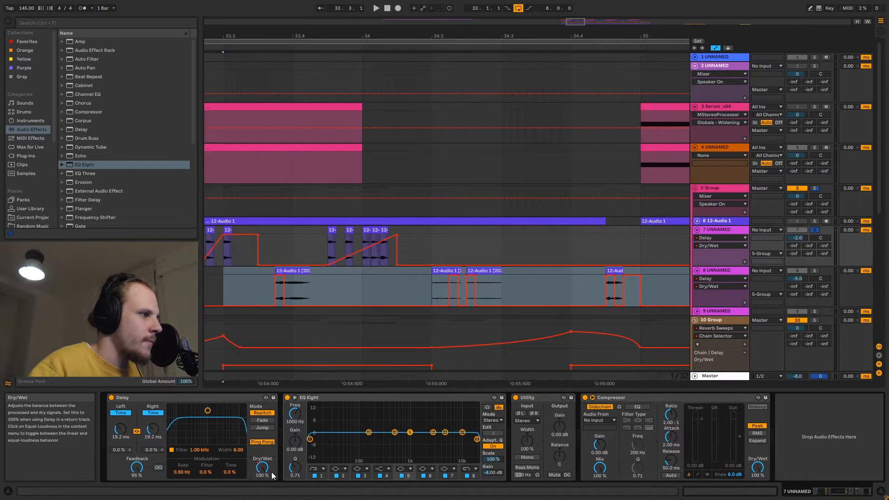
Step: Examine the Dry/Wet automation over track 7's clips from 33.2.3 to 34.1.4 and its repeats in the later bars
drag(305, 30, 442, 46)
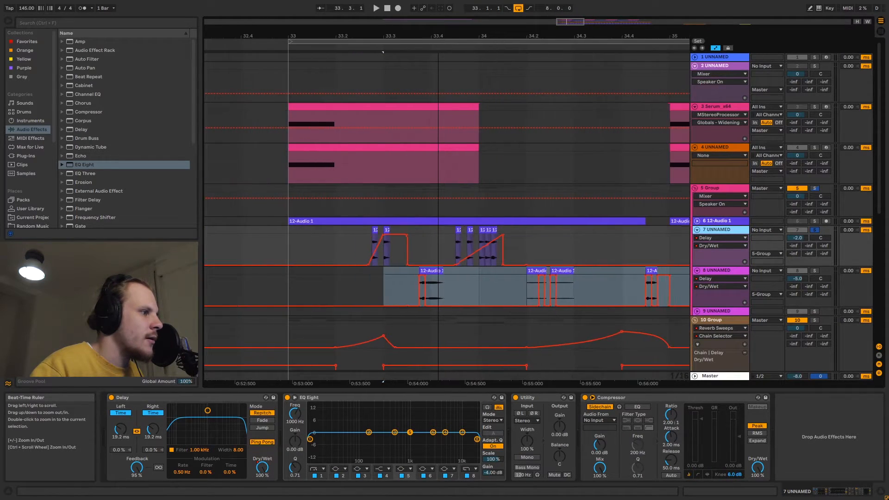
drag(357, 246, 491, 245)
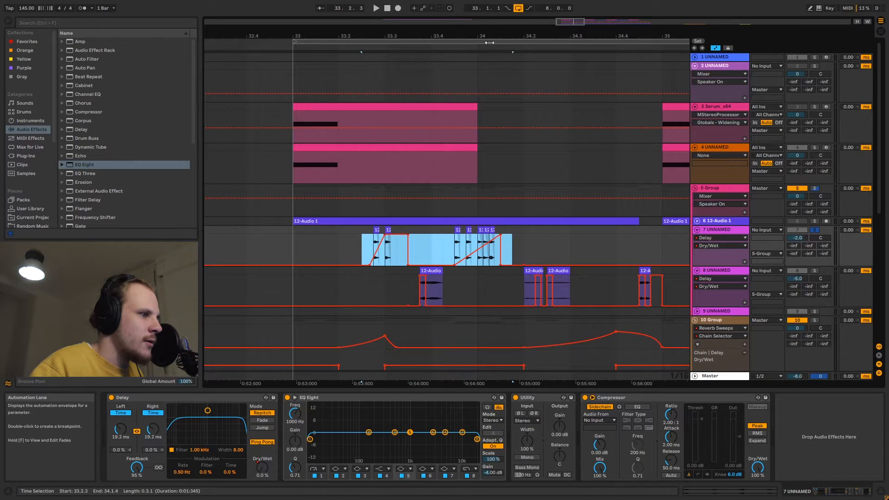
drag(489, 37, 483, 13)
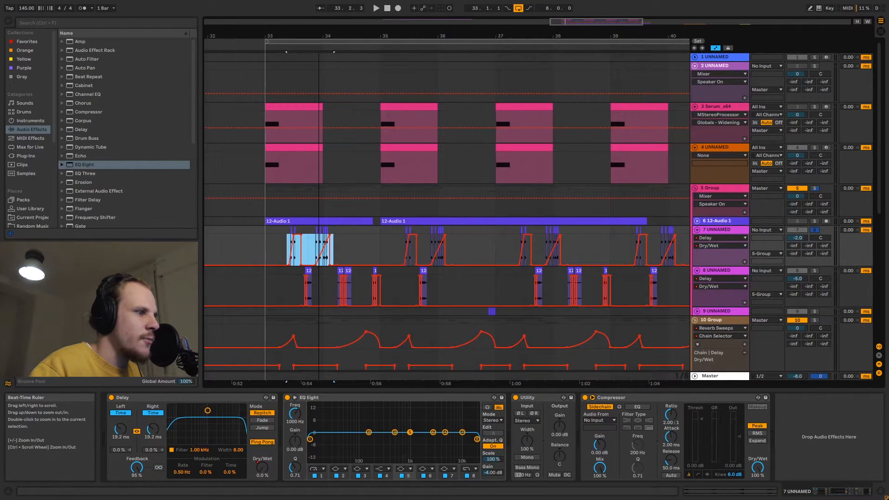
drag(319, 37, 364, 61)
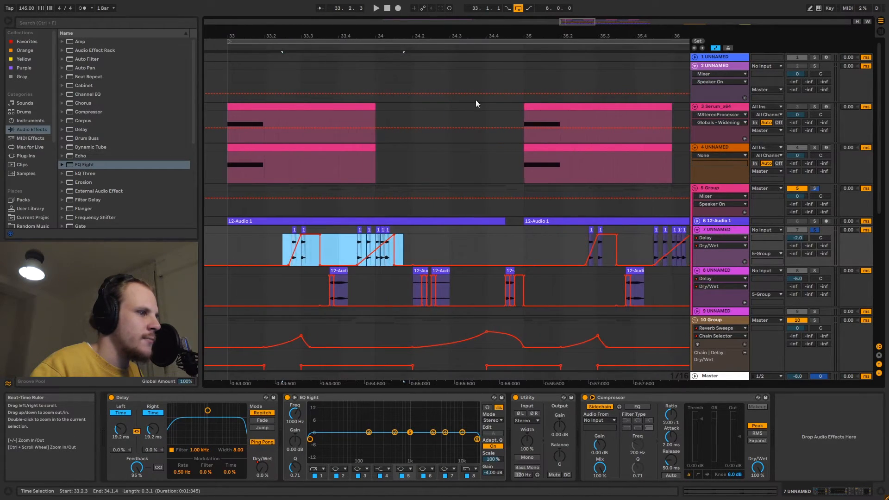
Step: Fold tracks 7 and 8, and unfold track 9 and 6 12-Audio 1 around bar 37
click(696, 229)
click(696, 237)
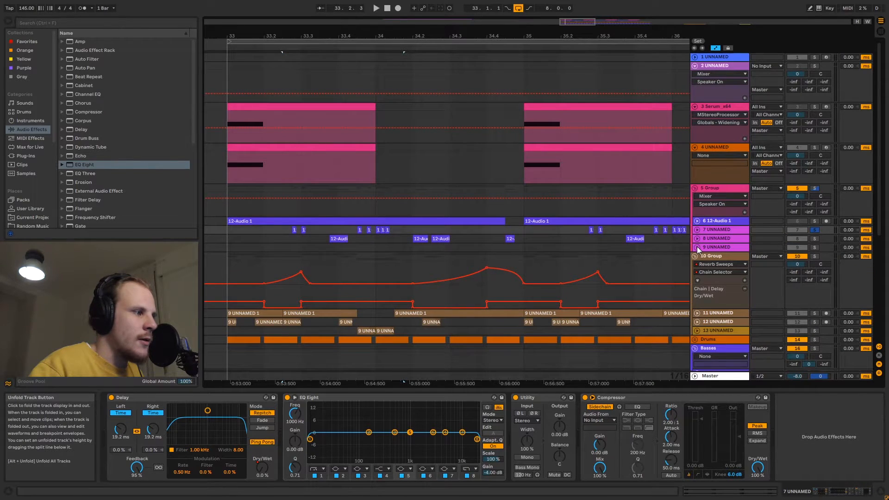
click(696, 246)
click(723, 249)
drag(546, 37, 506, 44)
click(697, 220)
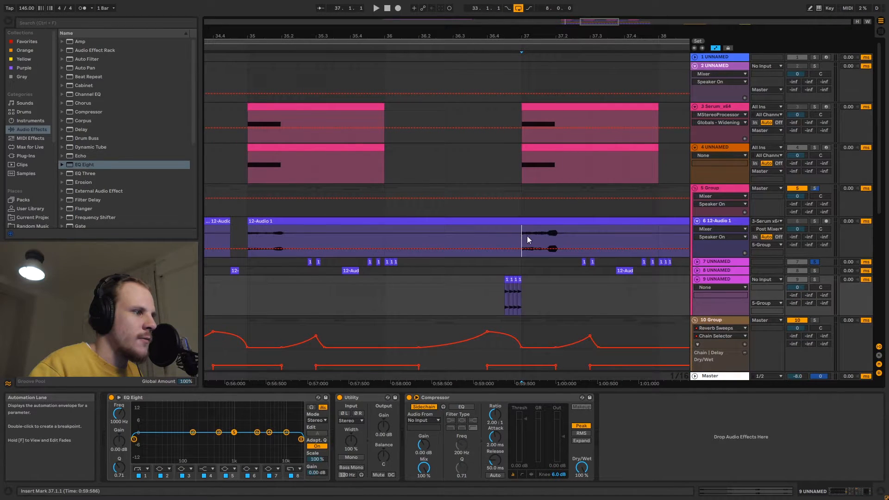
Step: Compare the audio slice at 37.1.1 on 6 12-Audio 1 with the repeated clips on track 9, and play from 36.4
click(526, 236)
drag(526, 37, 525, 49)
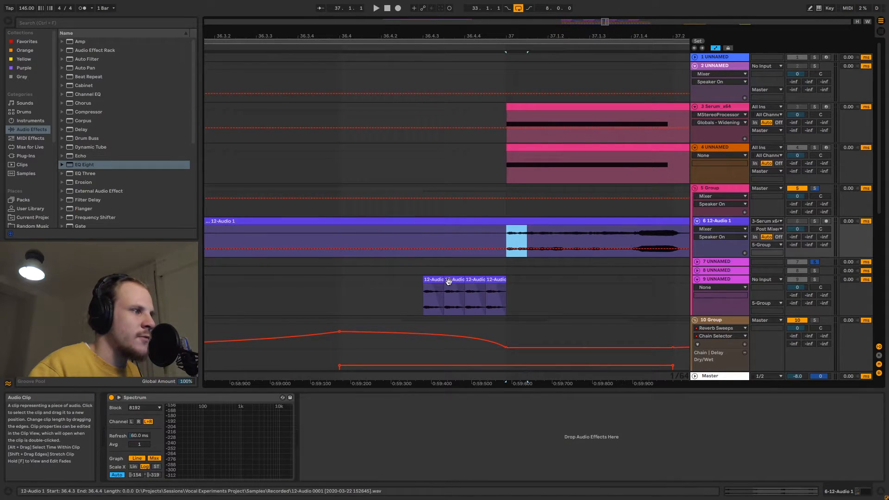
scroll(443, 255, down, 5)
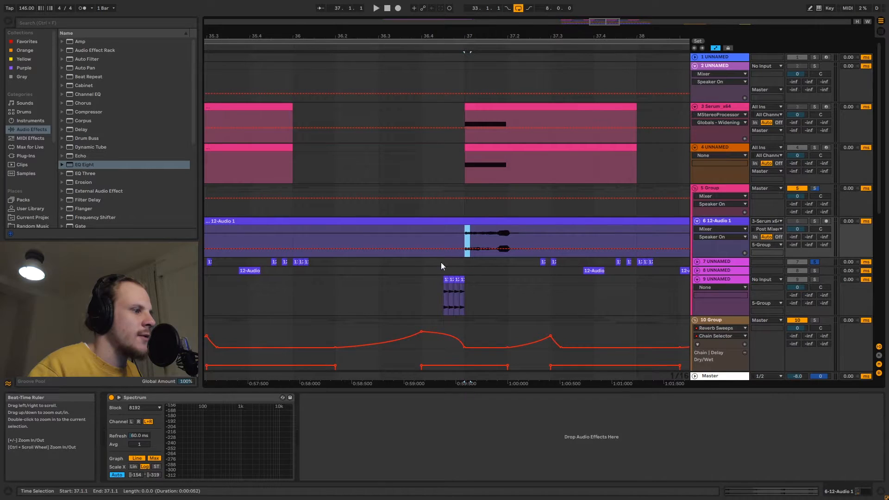
key(space)
click(419, 277)
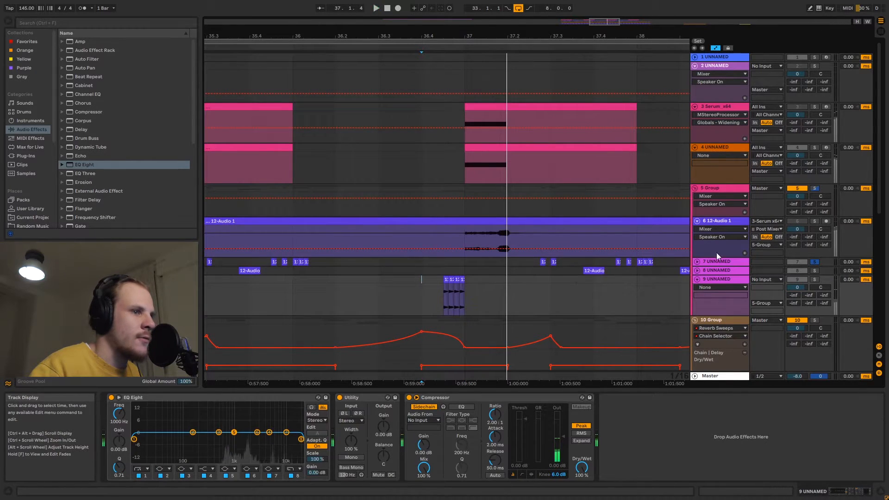
key(space)
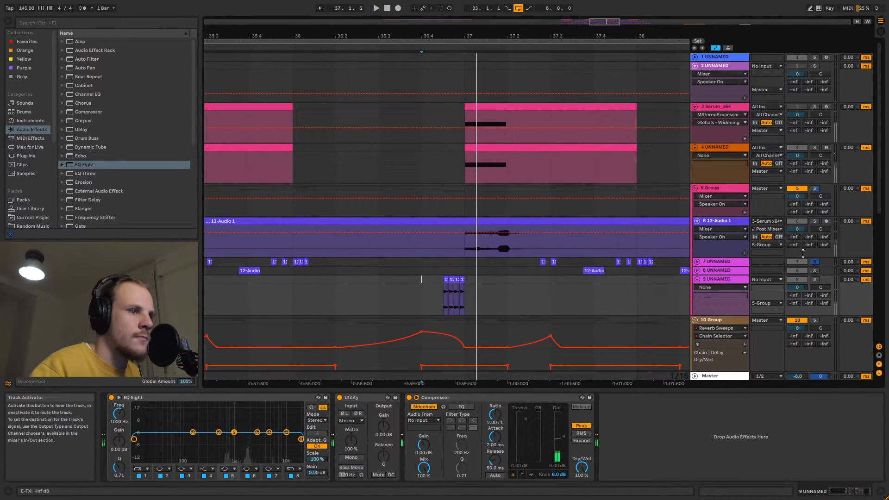
Step: Play the group's active tracks together from 36.4, stop the playback, and fold track 9
key(space)
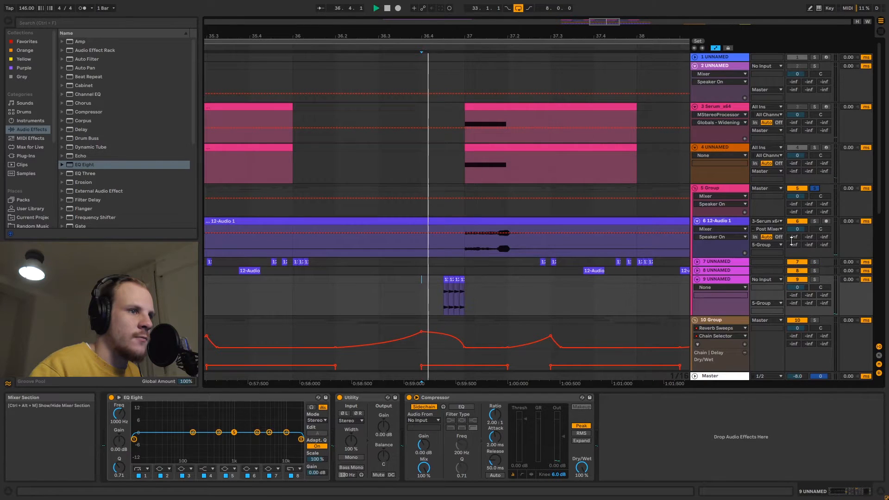
key(space)
drag(496, 34, 499, 3)
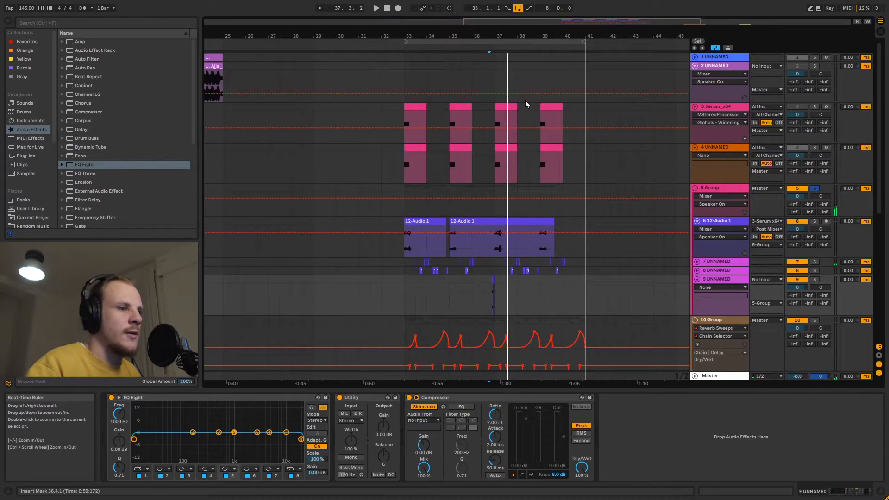
click(697, 279)
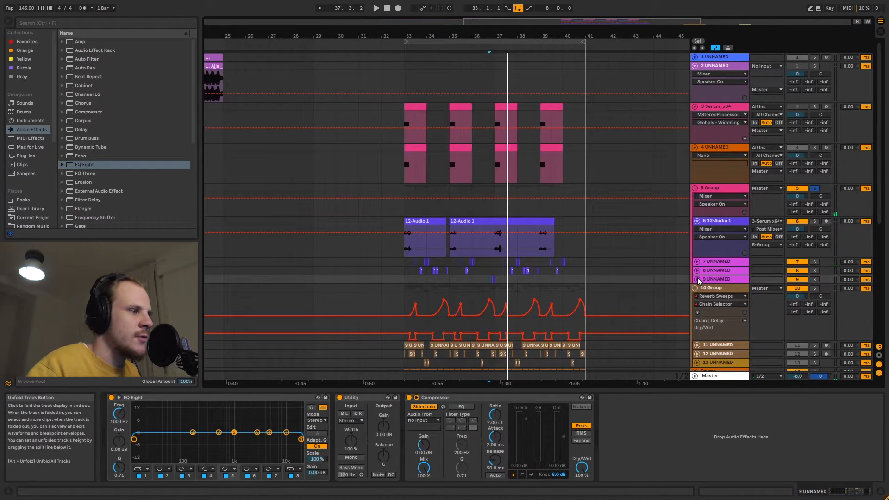
Step: Fold 6 12-Audio 1 and select 5 Group's material from 33.1.1 to 41.1.1
click(406, 185)
scroll(462, 263, down, 1)
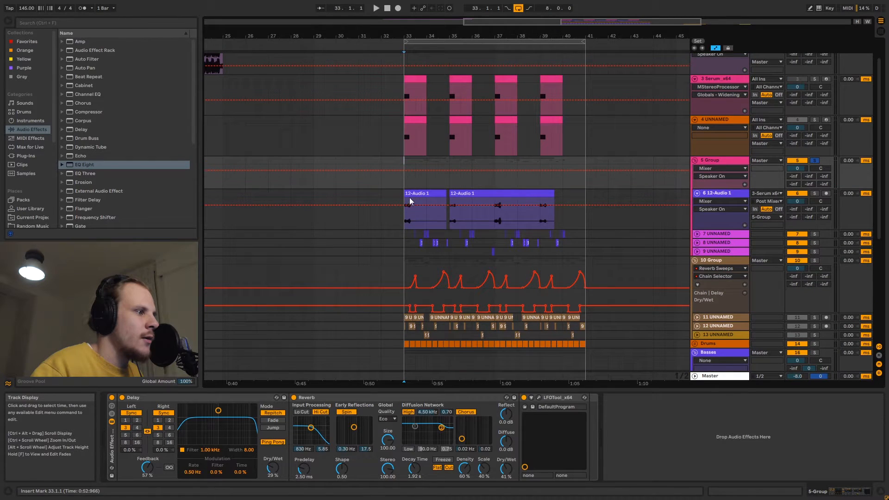
drag(404, 163, 580, 166)
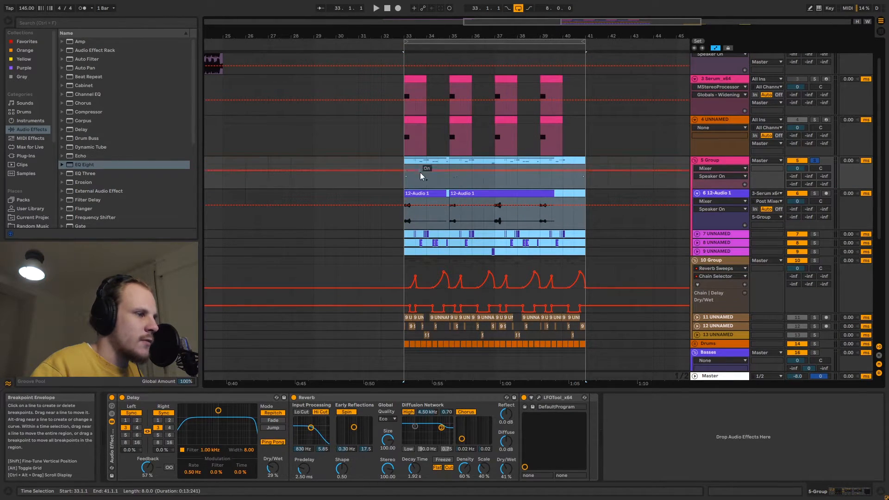
click(697, 193)
click(711, 194)
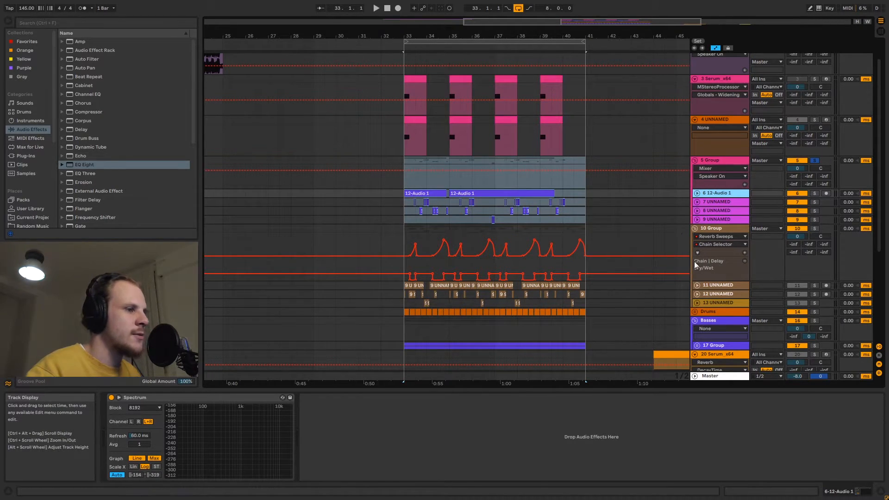
click(405, 161)
drag(404, 161, 585, 161)
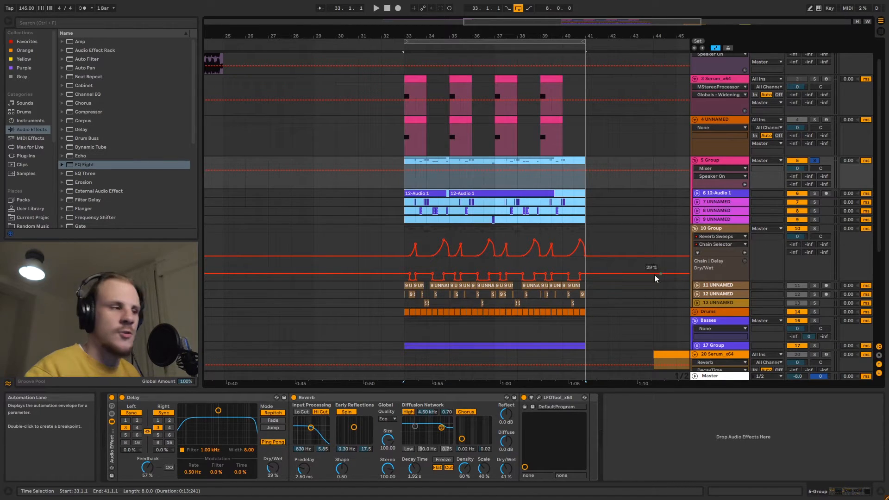
Step: Show 10 Group's devices, unfold track 11, and play its recorded clips soloed from 33.1.1
click(713, 228)
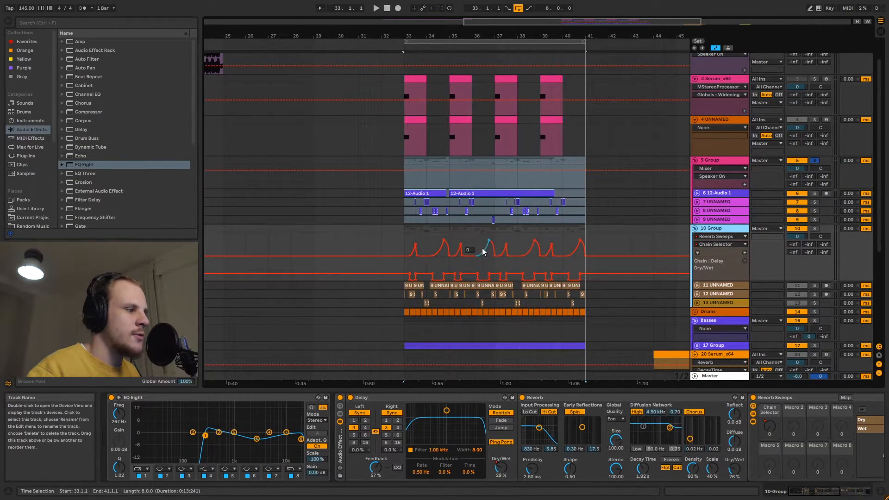
scroll(482, 251, down, 5)
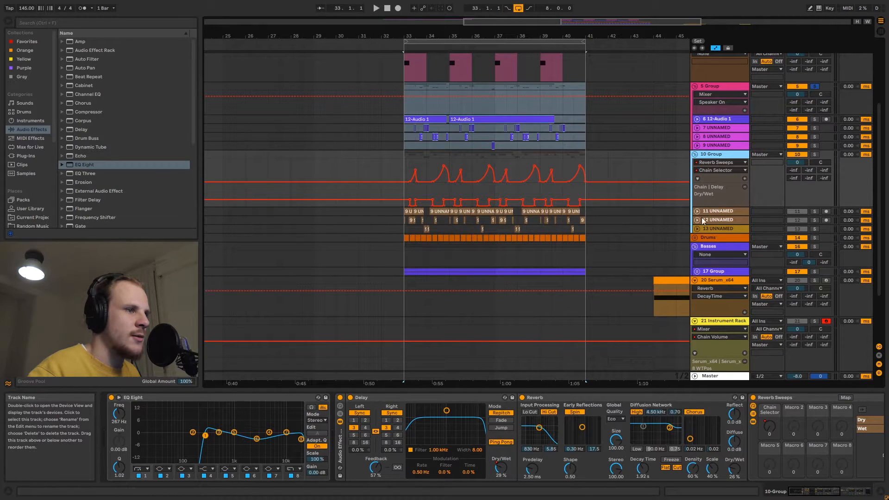
click(697, 212)
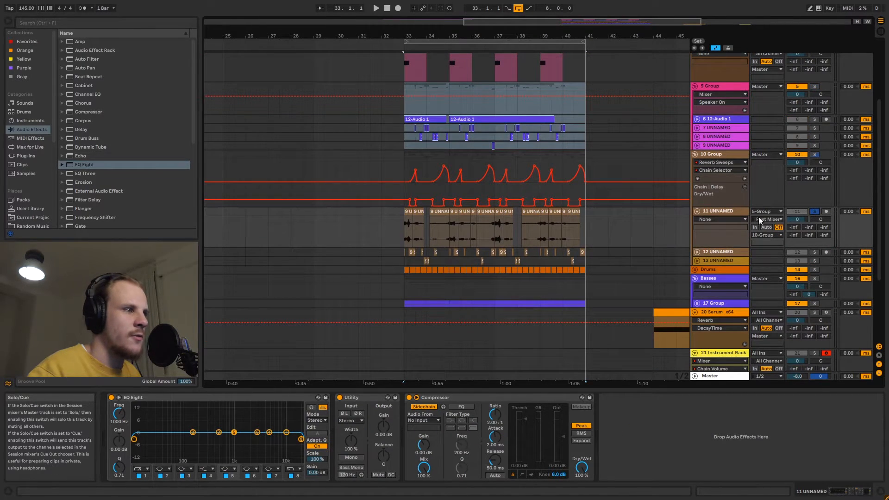
click(408, 212)
key(space)
drag(421, 36, 310, 56)
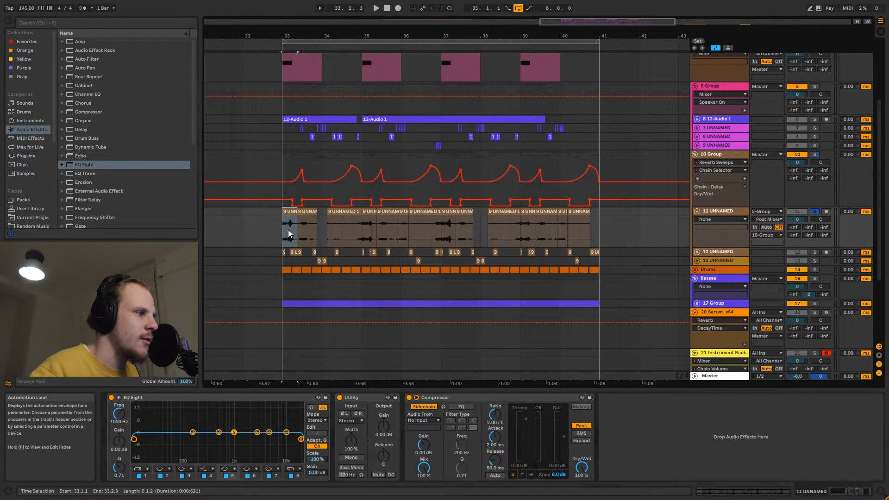
Step: Unfold track 12 and select its clips from 33.1.1 to 41.2.1 to show their shared clip settings
click(697, 252)
drag(287, 36, 310, 68)
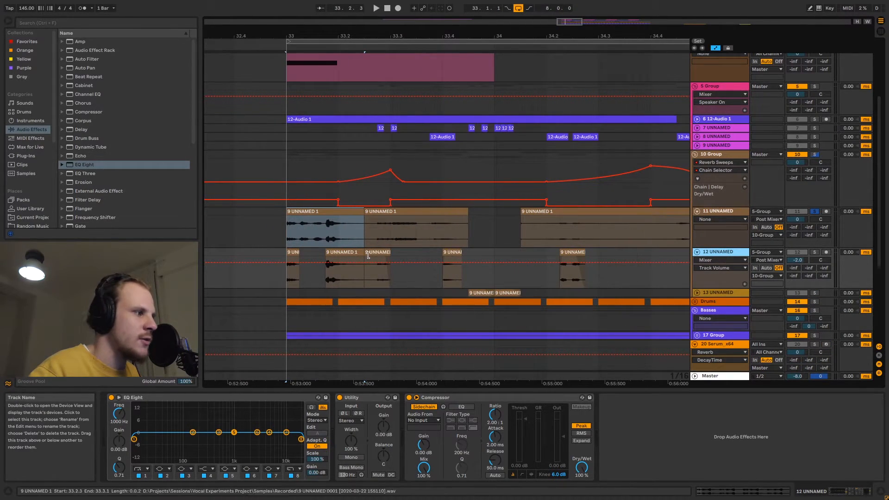
click(295, 253)
drag(426, 29, 298, 5)
shift+click(557, 259)
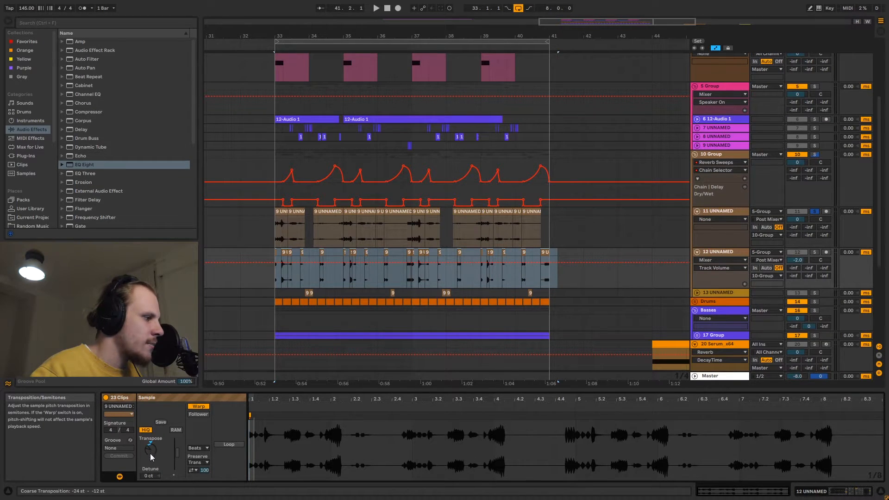
Step: Examine the Transpose setting of the individual clips on track 12 between 33.1.1 and 35.3
drag(284, 36, 385, 66)
click(360, 252)
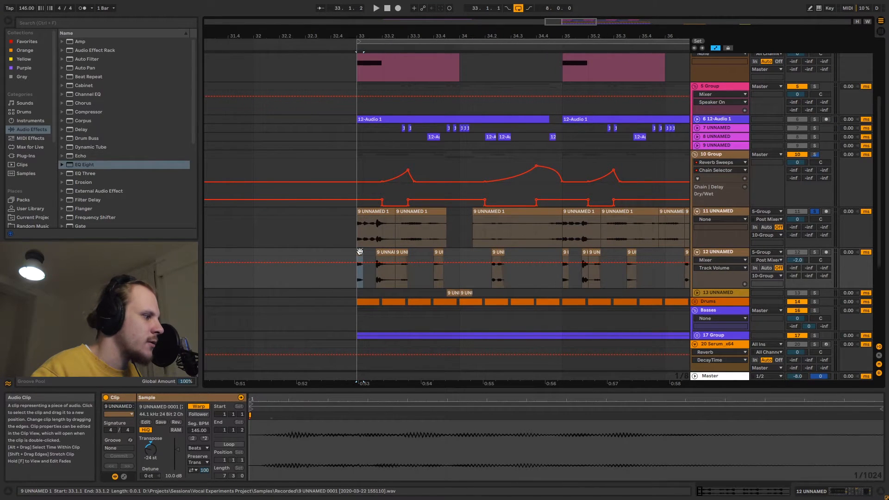
click(390, 252)
click(406, 252)
click(435, 252)
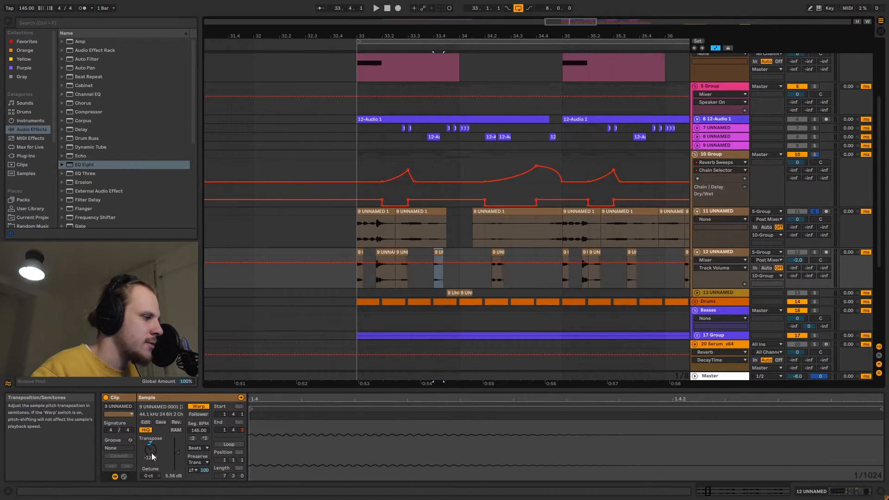
click(498, 253)
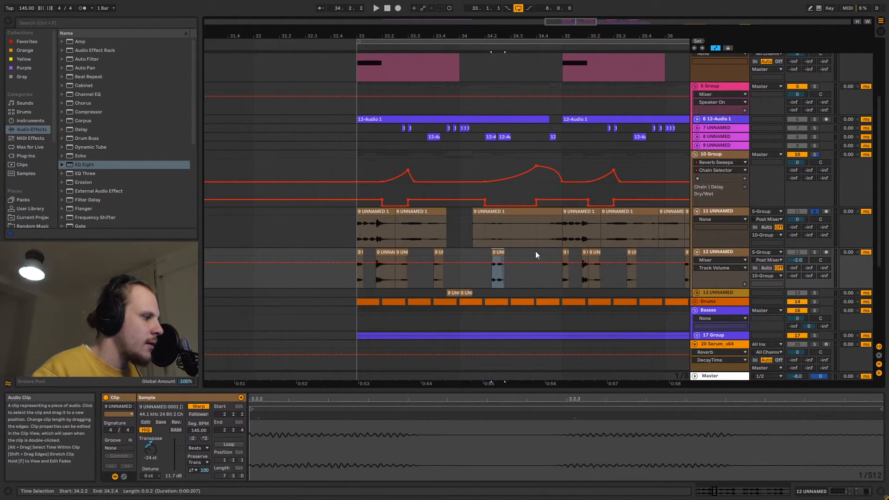
click(566, 252)
click(594, 267)
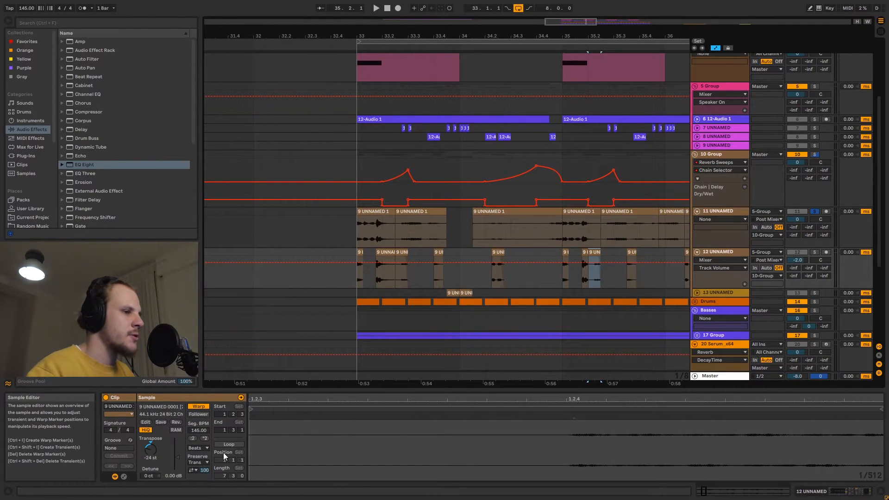
Step: Solo track 12 and play its transposed clips from 33.1.1, stopping after a few bars
click(814, 252)
click(359, 255)
key(space)
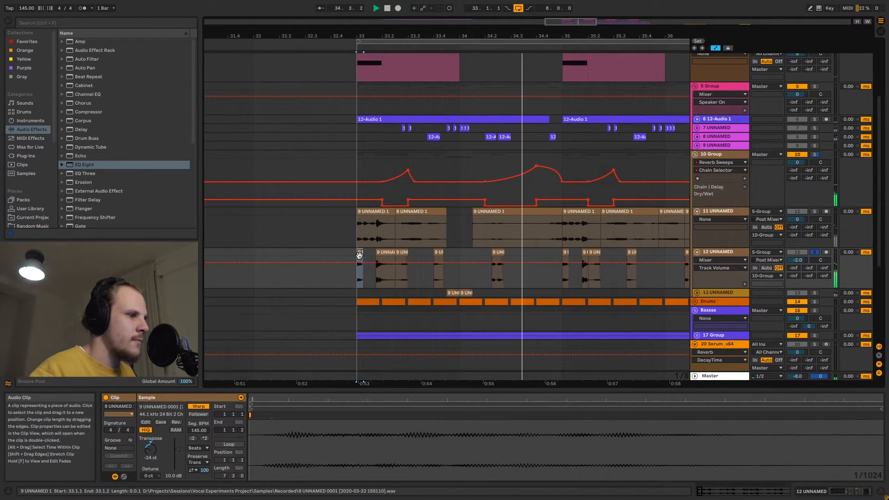
key(space)
drag(524, 36, 464, 17)
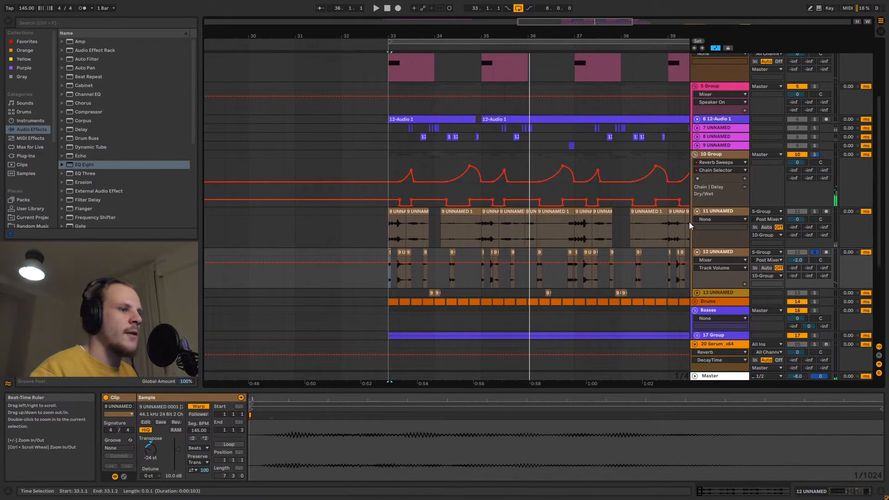
Step: Take track 12 out of solo, fold it, and unfold and select track 13
click(814, 253)
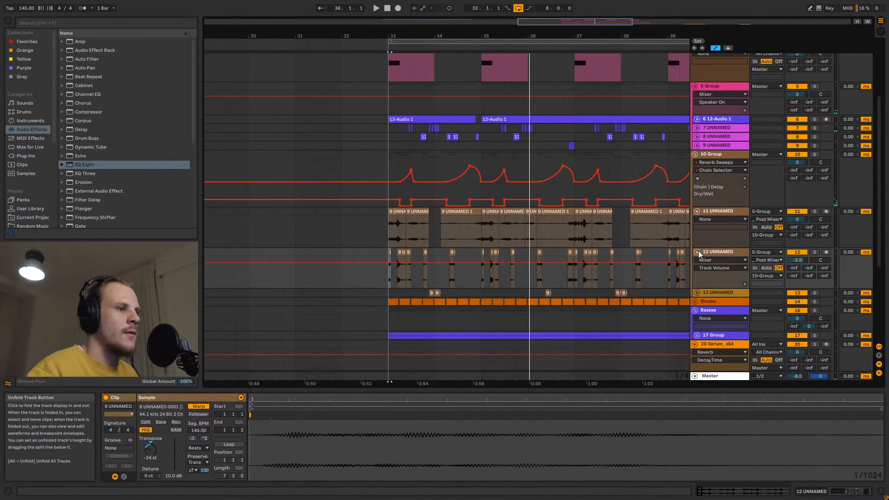
click(697, 251)
click(697, 262)
click(703, 265)
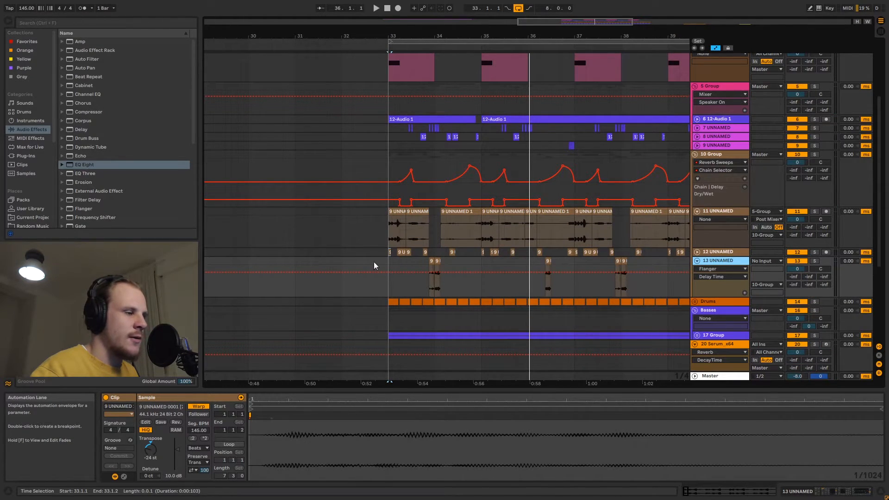
Step: Select track 13 from 33.3.1 to 41.1.1 and inspect the settings of its clip at 34.1.1
drag(454, 37, 347, 21)
drag(319, 265, 546, 267)
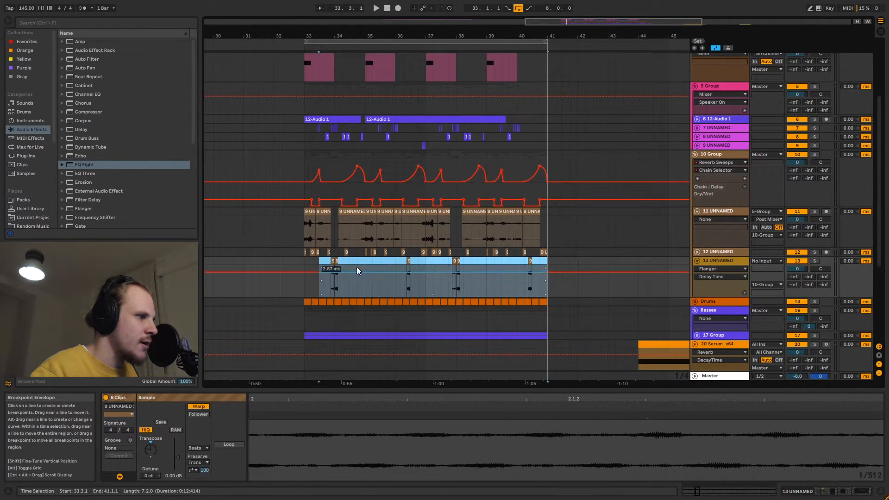
click(336, 260)
click(336, 260)
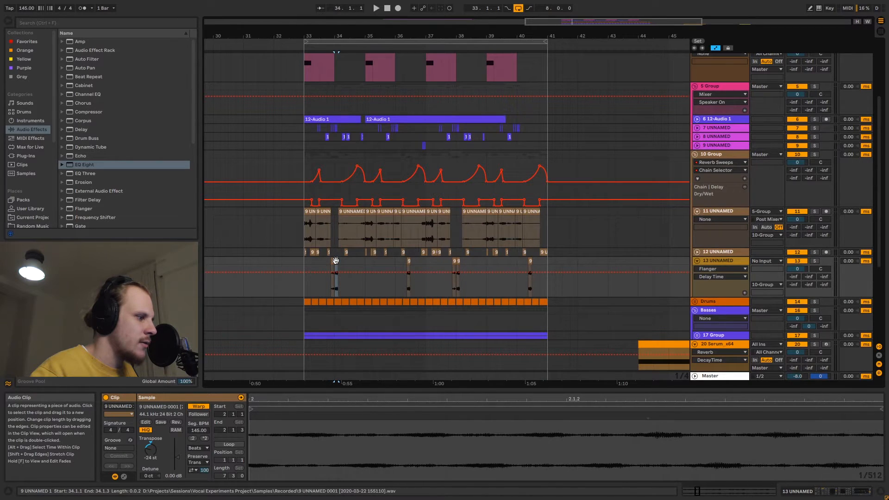
Step: Show track 13's device chain and point out the Flanger and its Delay Time
click(732, 261)
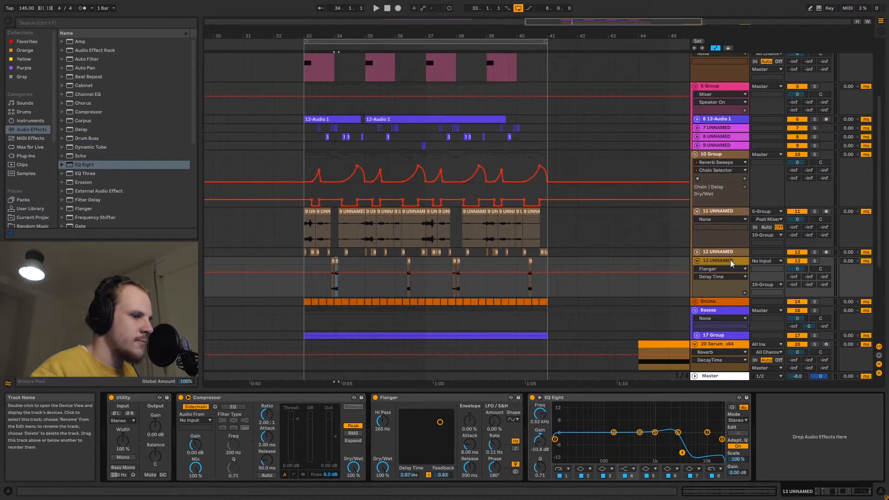
click(482, 397)
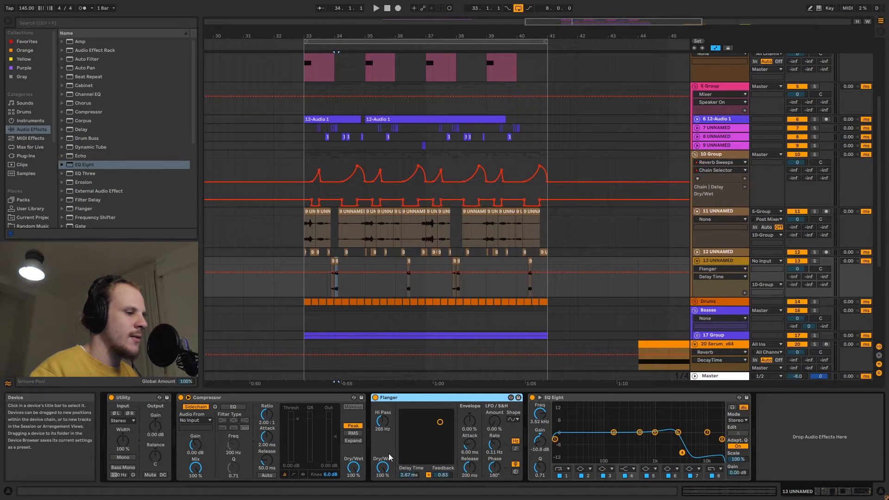
click(400, 475)
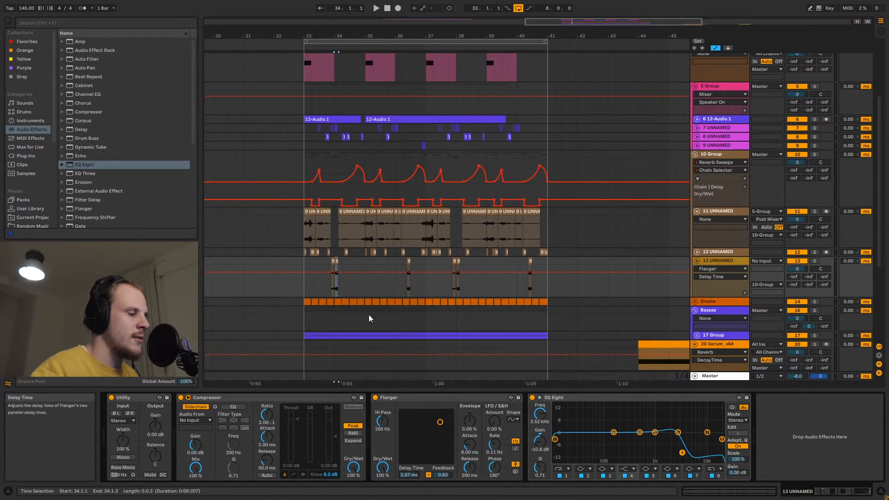
Step: Play track 13's flanged clips from 33.4.1, first with the other tracks and again soloed
drag(326, 36, 378, 90)
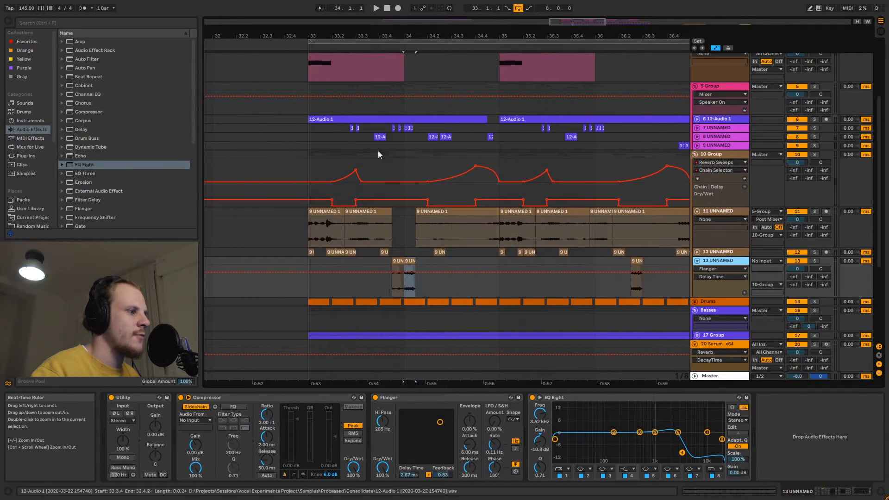
click(377, 264)
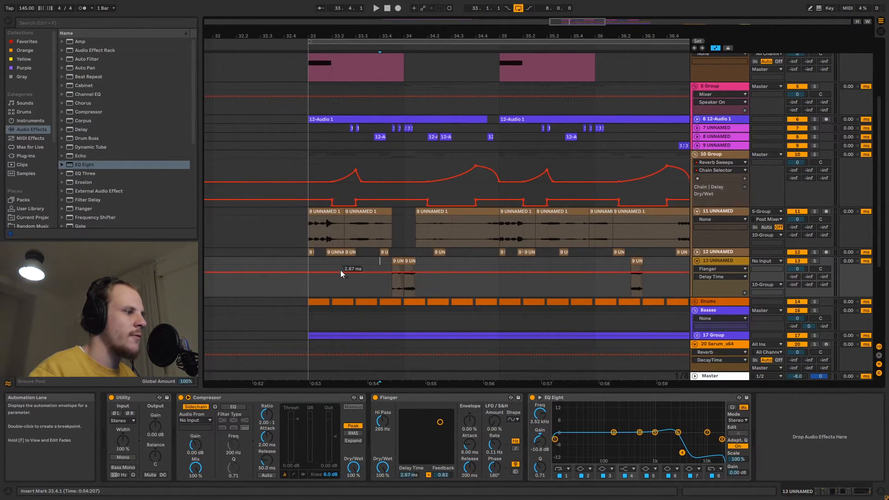
key(space)
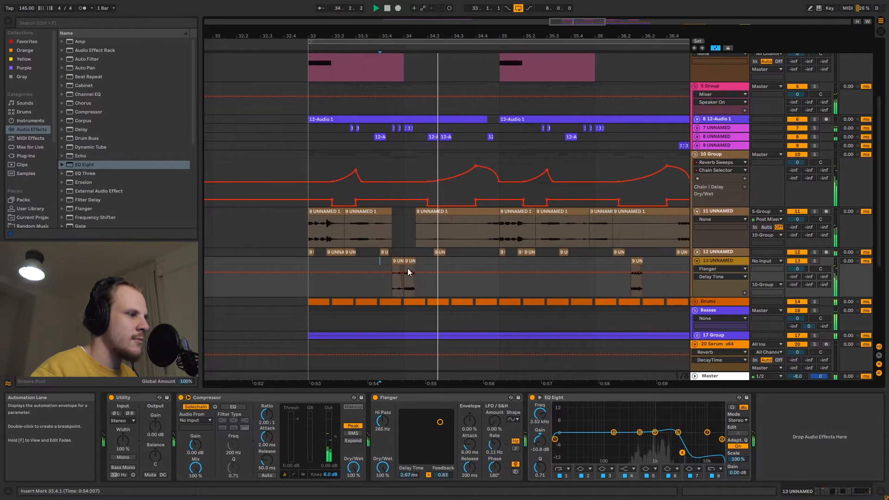
click(814, 260)
key(space)
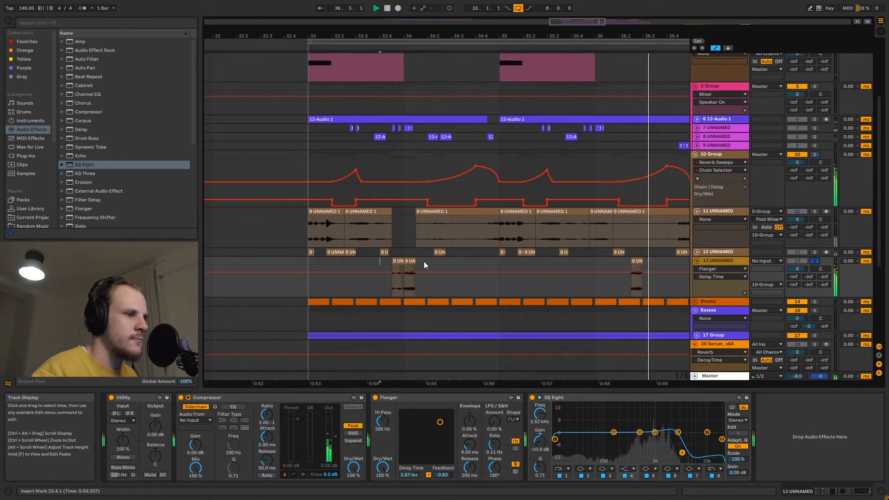
key(space)
Step: Take track 13 out of solo and fold tracks 13 and 11
click(815, 262)
click(697, 261)
click(725, 262)
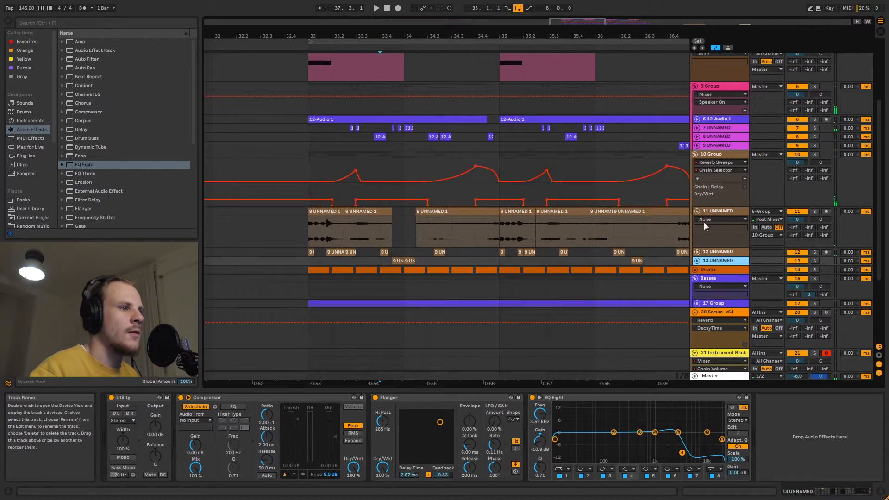
click(697, 211)
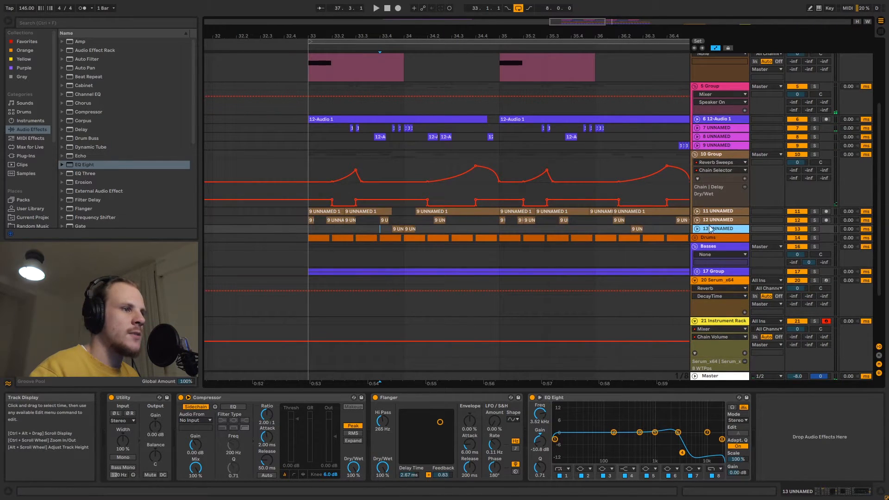
Step: Show 10 Group's devices and display the Delay's Dry/Wet automation on the group around bars 33 to 38
click(723, 154)
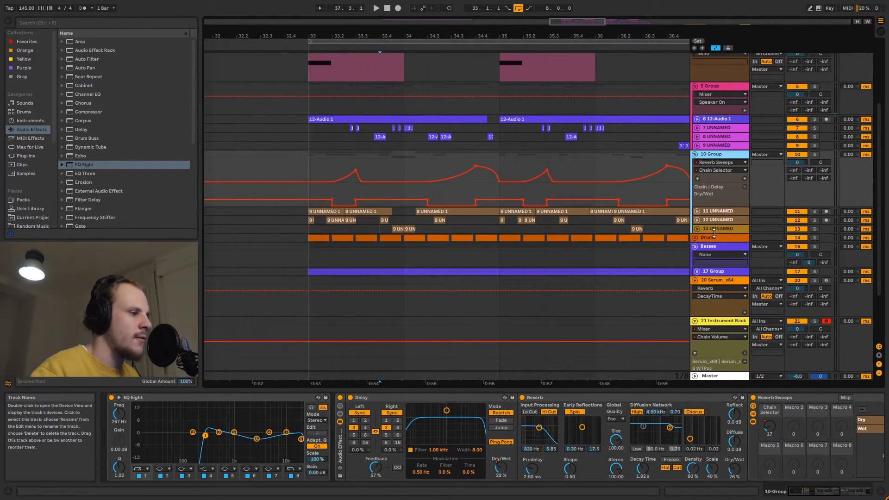
mouse_move(807, 491)
mouse_down()
mouse_move(848, 494)
mouse_move(794, 493)
mouse_up()
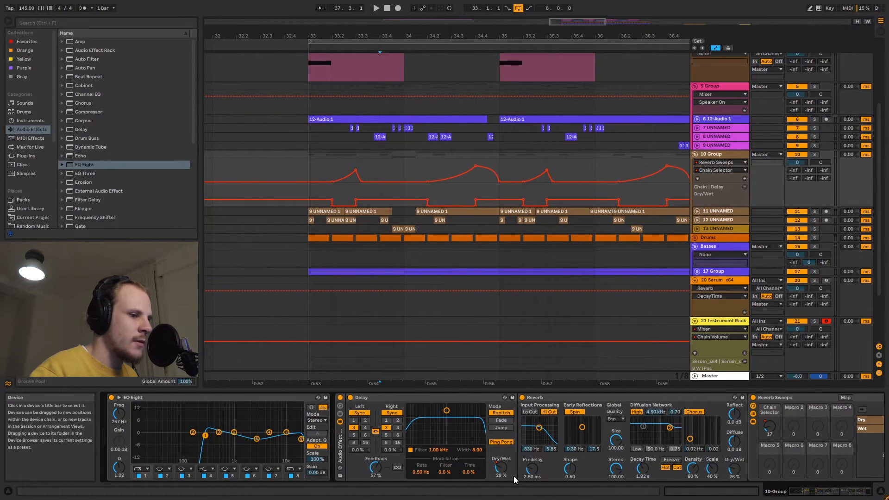
click(502, 469)
drag(347, 35, 343, 54)
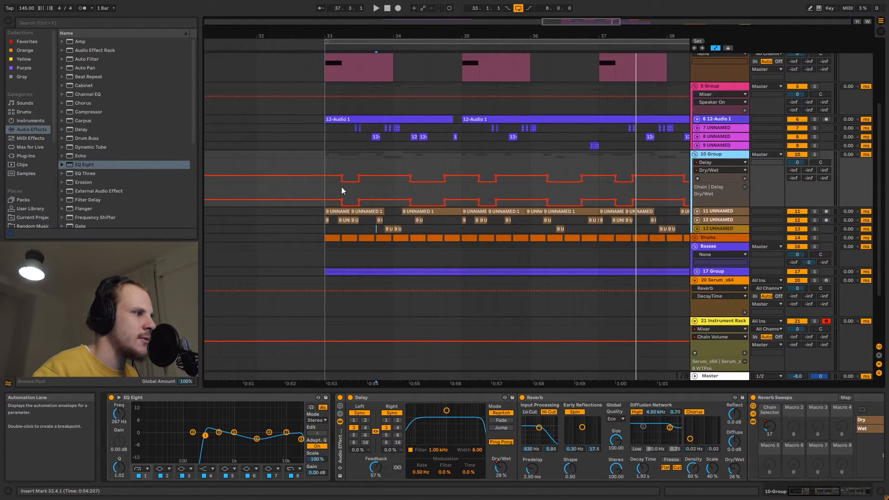
Step: Solo 10 Group and play it from 33.1.1 to hear the automated delay
drag(341, 188, 370, 190)
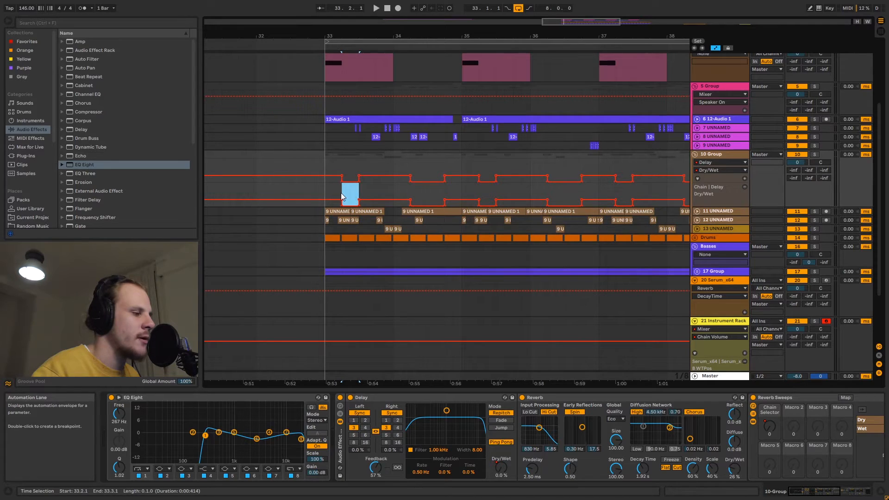
click(325, 188)
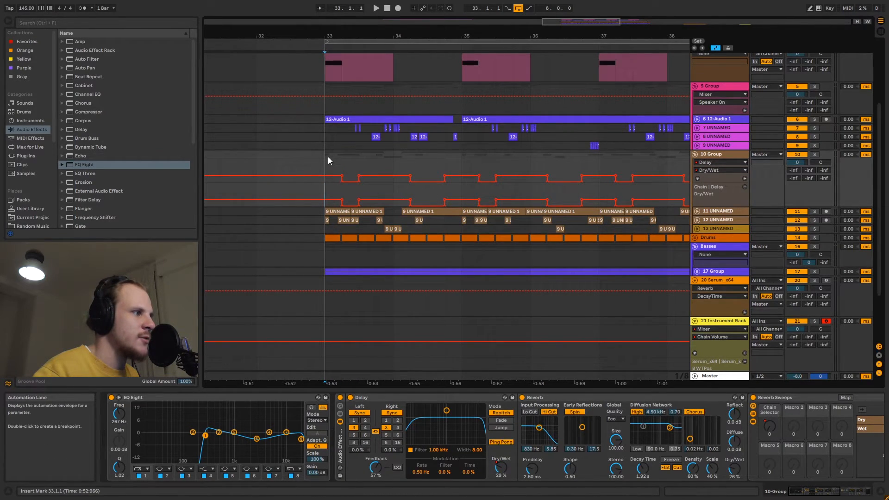
click(814, 154)
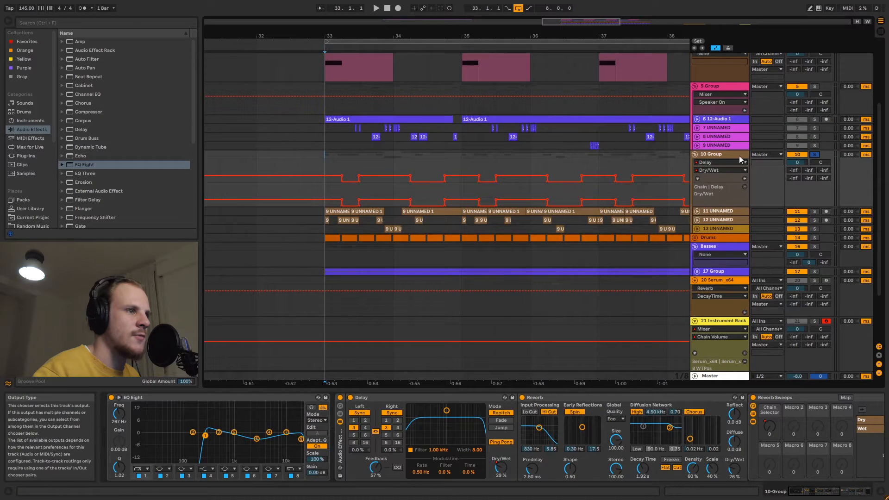
click(737, 155)
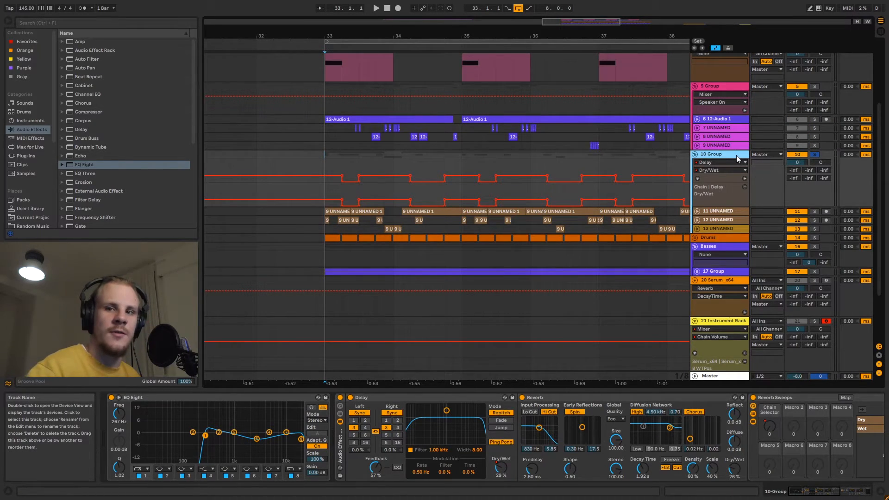
key(space)
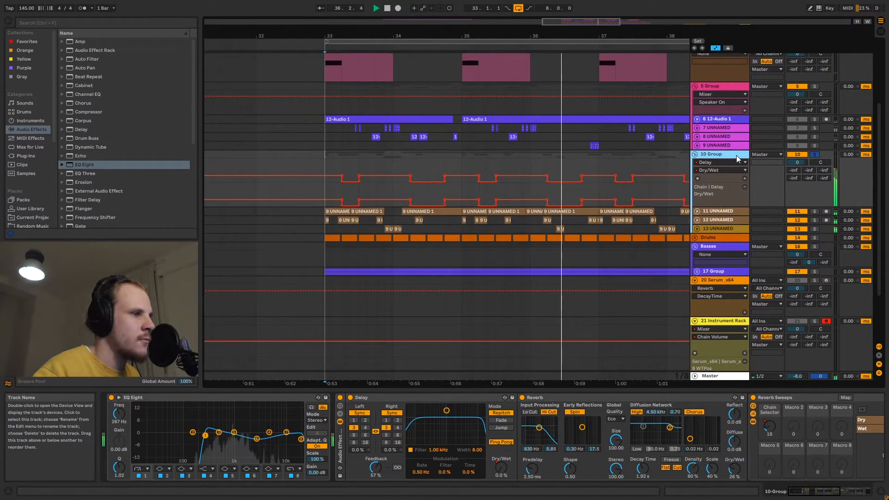
key(space)
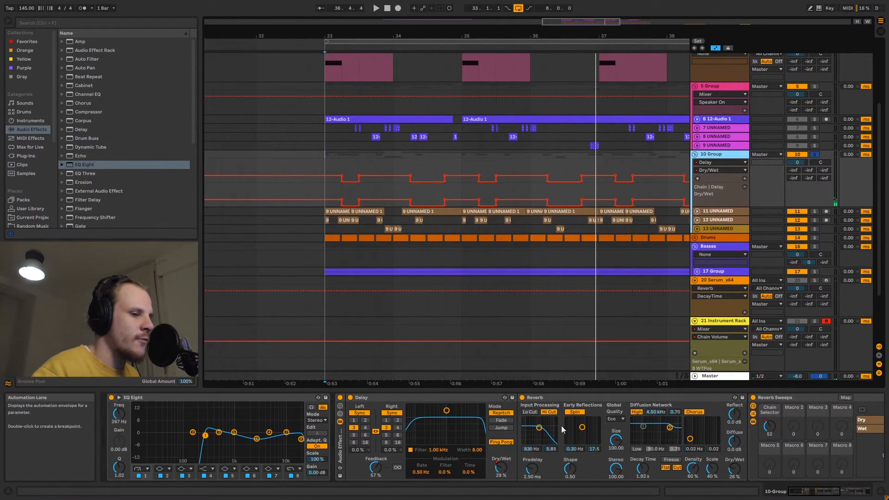
Step: Show 10 Group's Reverb and Reverb Sweeps rack, and display the rack's Chain Selector automation
drag(828, 492, 850, 495)
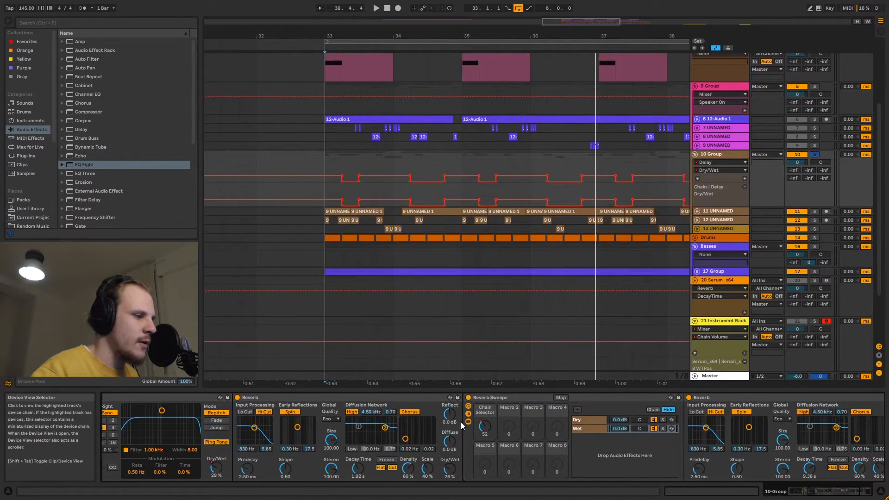
click(301, 397)
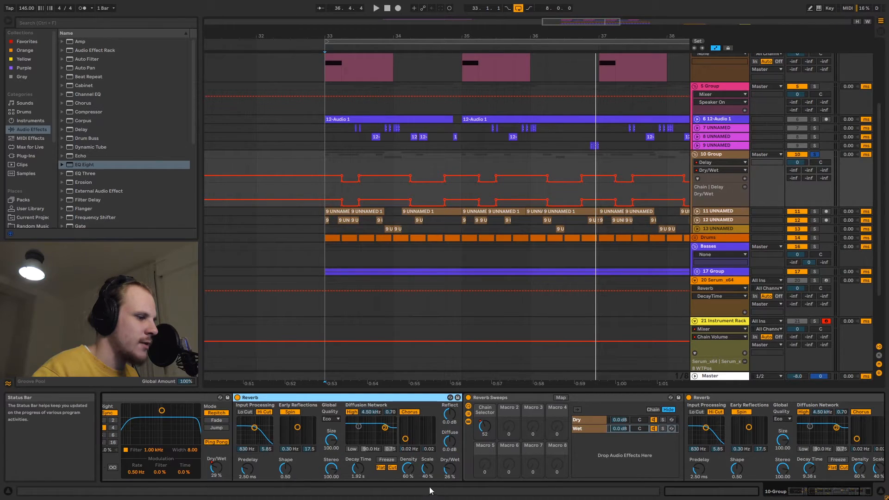
drag(829, 492, 836, 494)
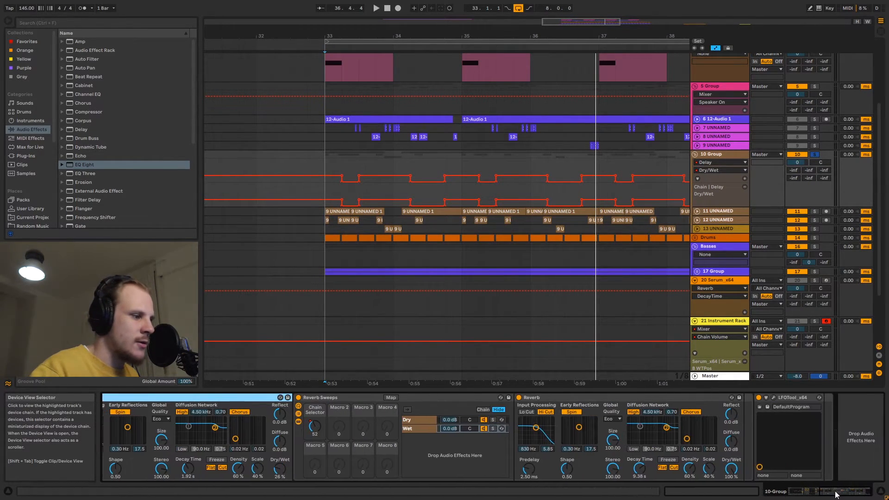
click(314, 429)
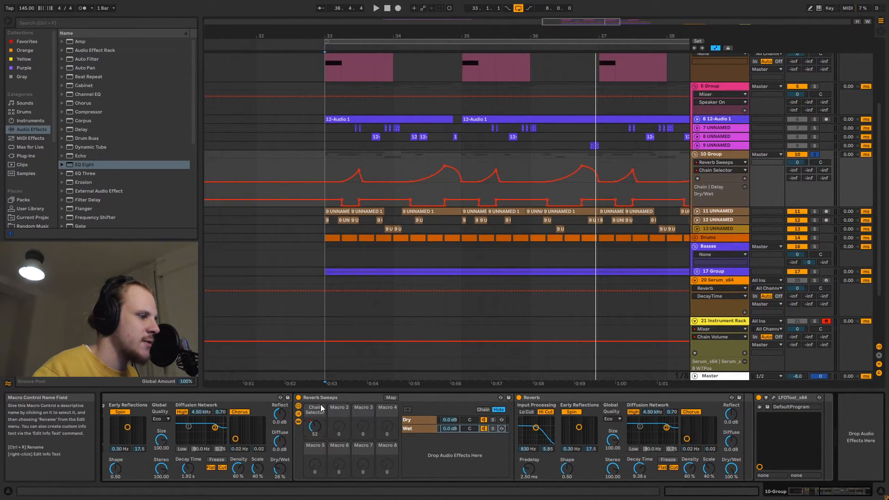
click(323, 401)
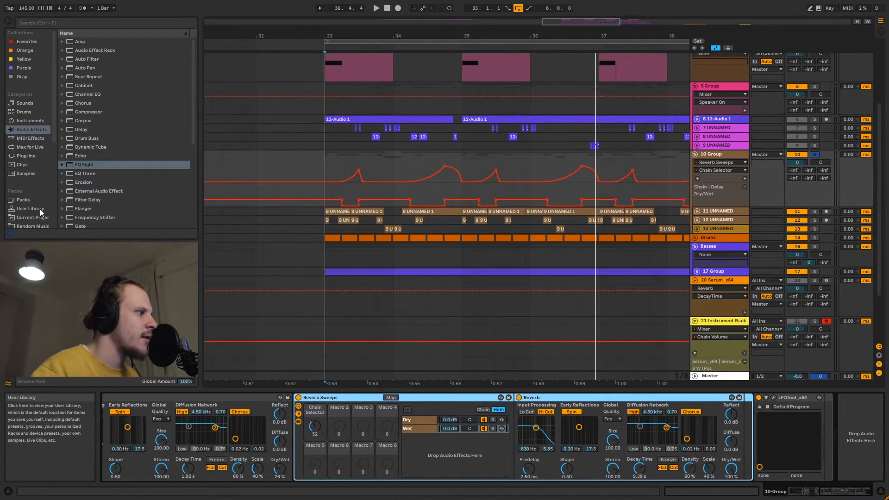
scroll(41, 212, down, 2)
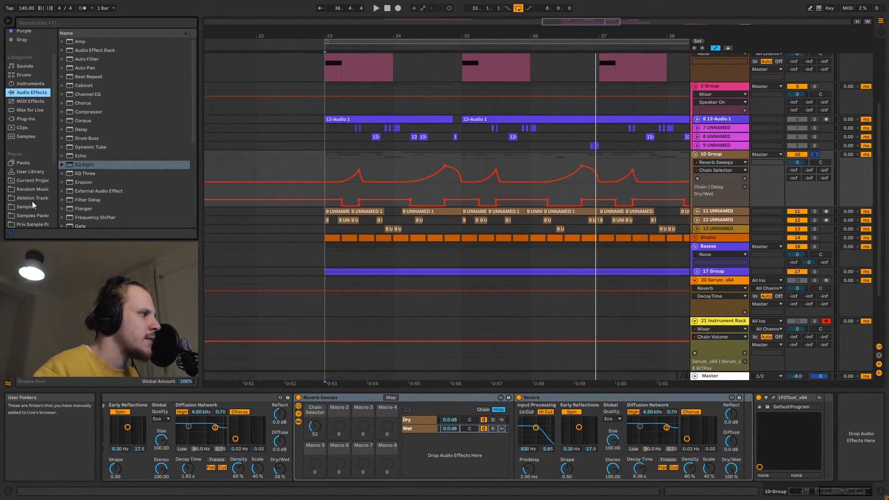
click(32, 200)
click(31, 189)
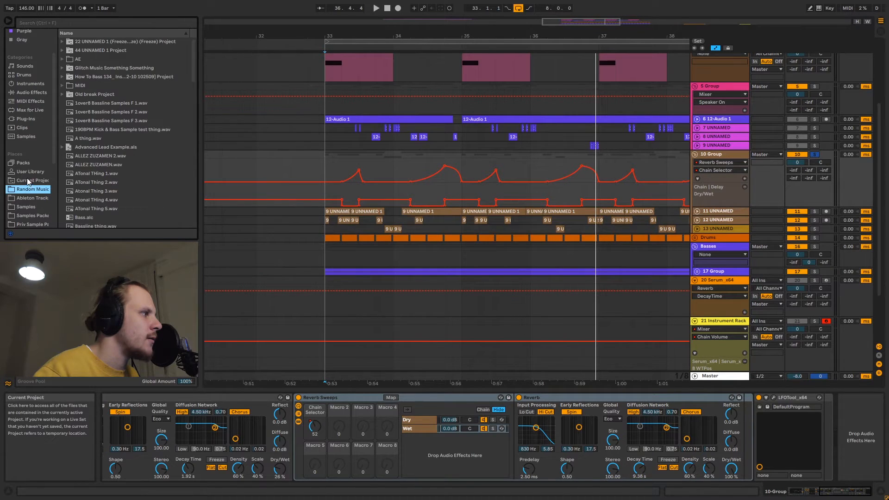
click(31, 172)
click(65, 68)
click(68, 76)
click(73, 94)
click(99, 112)
drag(98, 116, 852, 437)
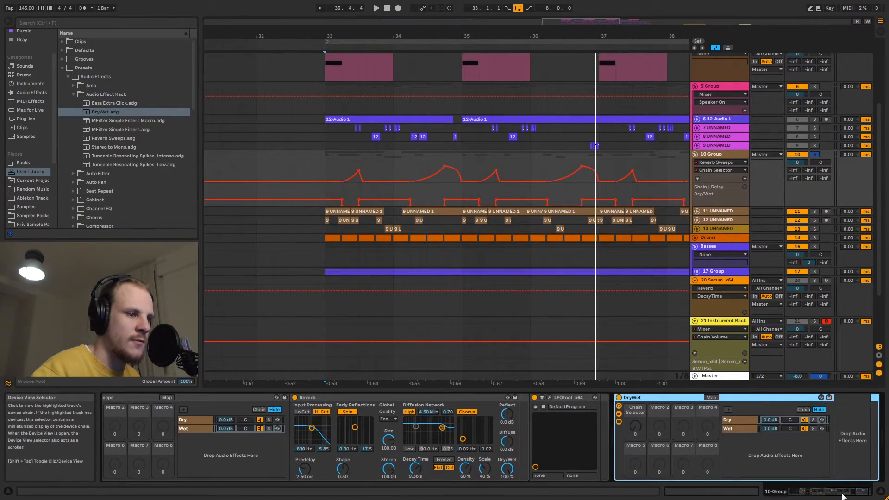
Step: Show the DryWet rack's chain select zones and point out its Dry and Wet chains
click(759, 409)
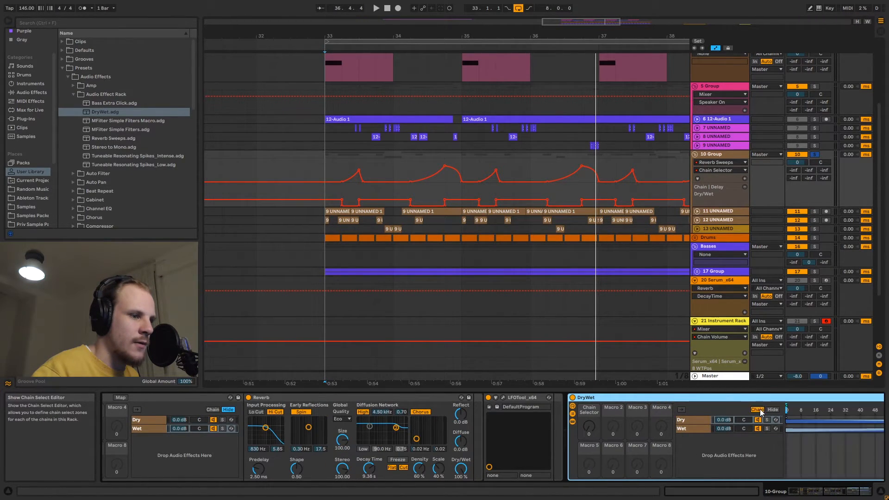
click(851, 493)
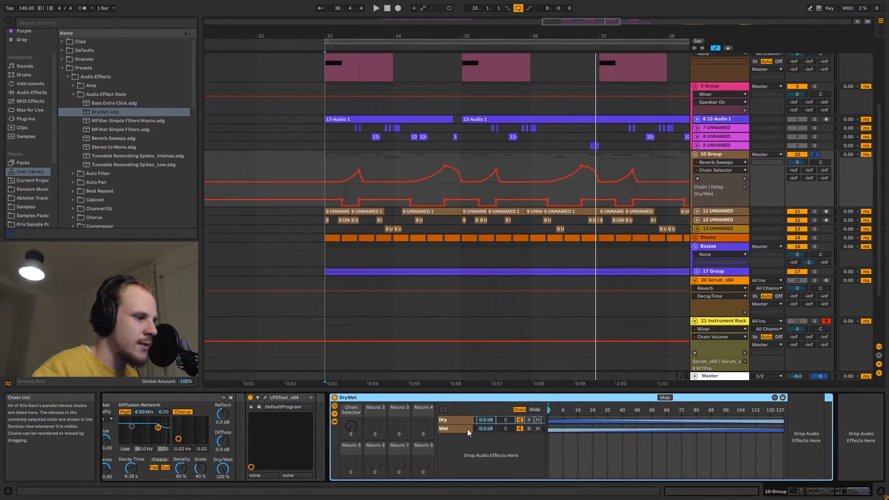
click(457, 420)
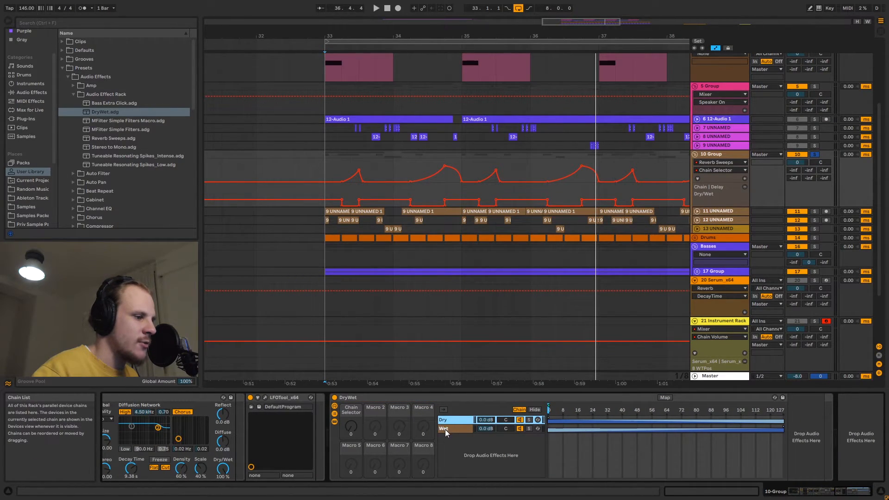
click(452, 428)
click(455, 420)
click(448, 428)
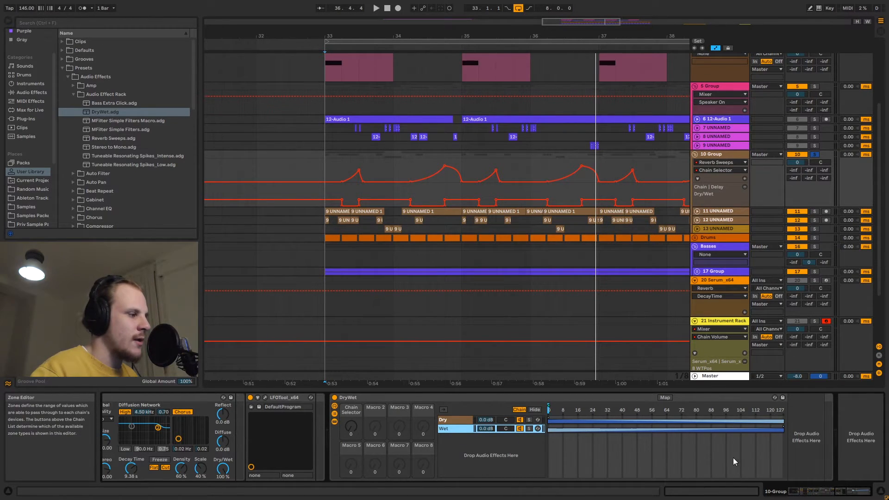
Step: Point out the Dry/Wet of Reverb Sweeps' Reverb, then the DryWet rack's Wet zone and Chain Selector macro
click(843, 494)
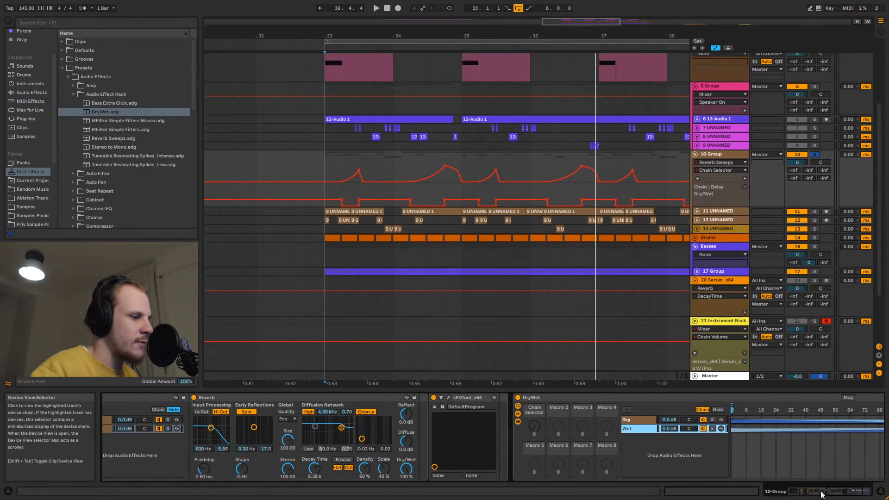
click(406, 469)
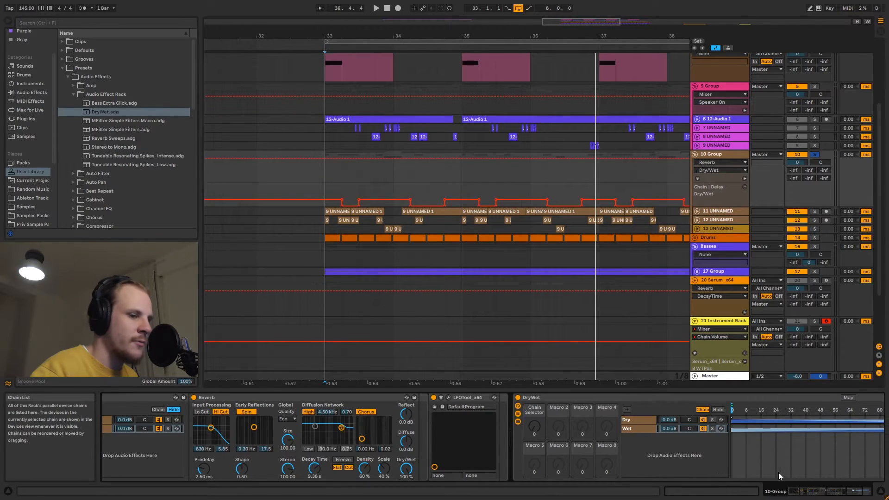
click(852, 494)
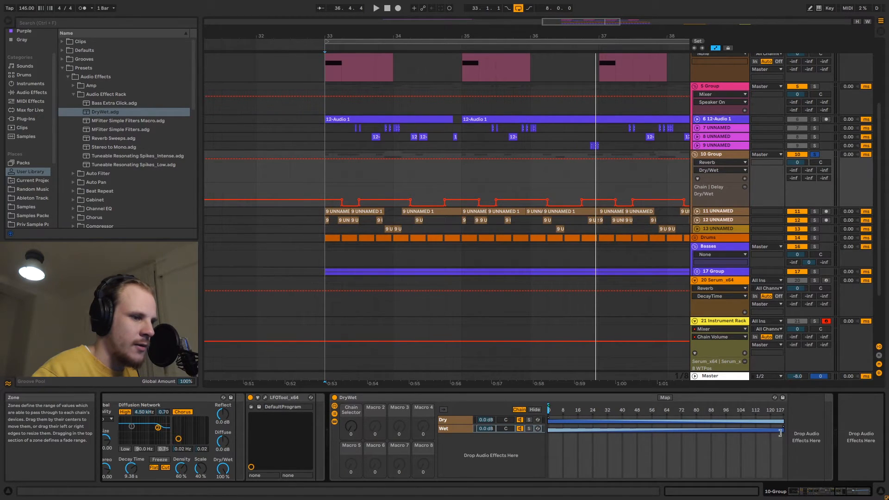
drag(781, 426, 832, 434)
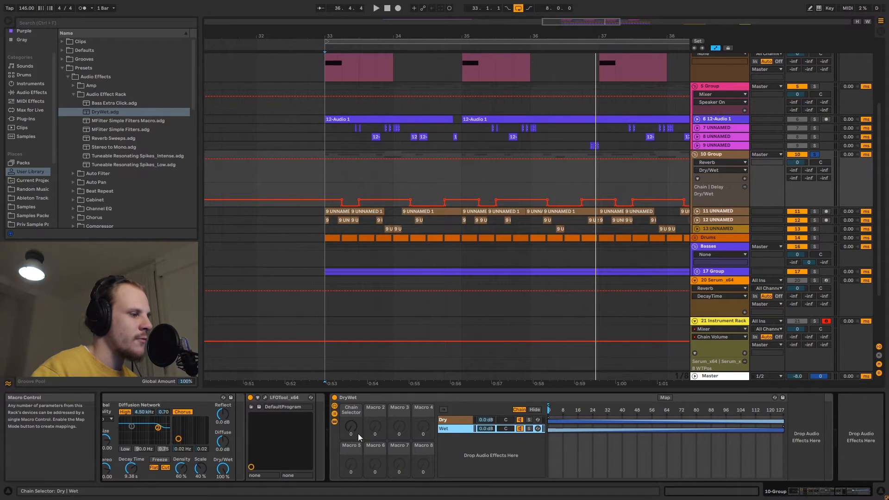
drag(352, 427, 352, 421)
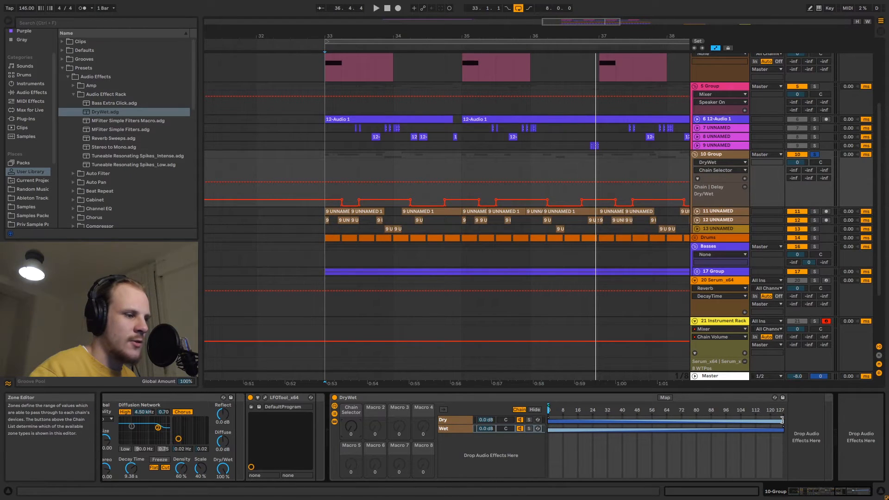
Step: Shrink and restore the Dry chain's zone to 0–127, and redraw its fade-out across the full range
drag(782, 419, 556, 420)
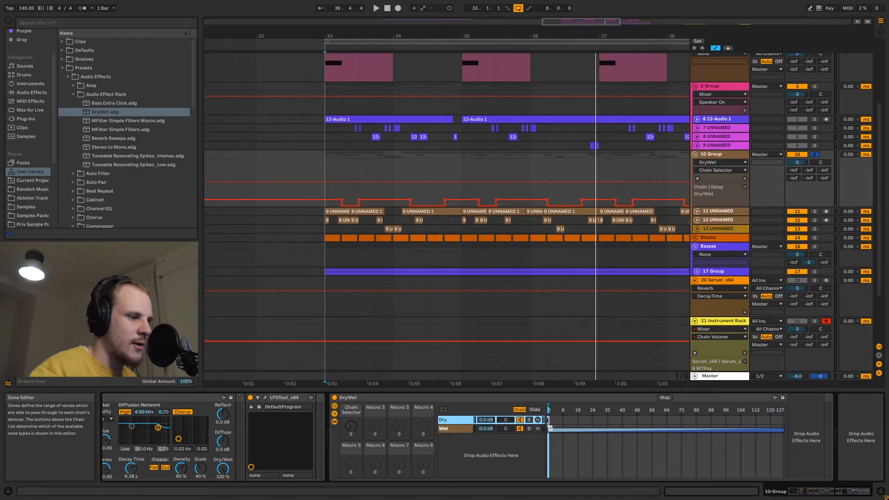
drag(556, 420, 782, 419)
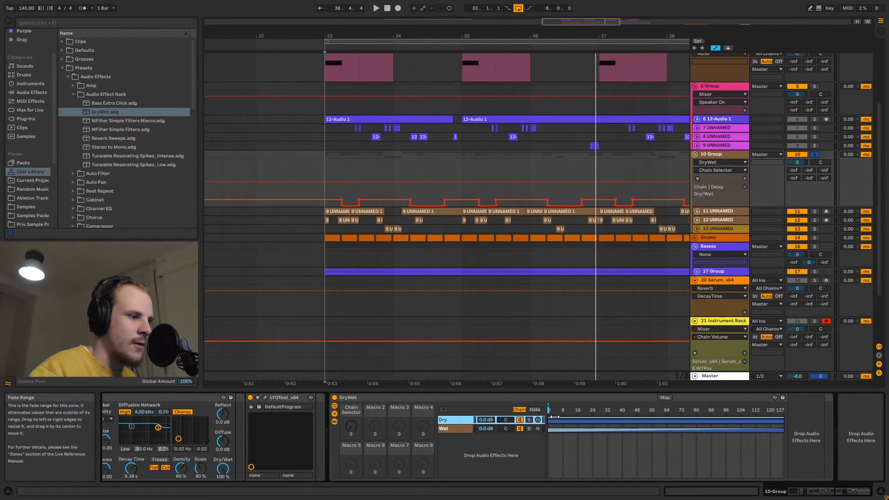
mouse_move(549, 411)
mouse_down()
mouse_move(783, 419)
mouse_move(549, 419)
mouse_up()
drag(783, 418, 549, 419)
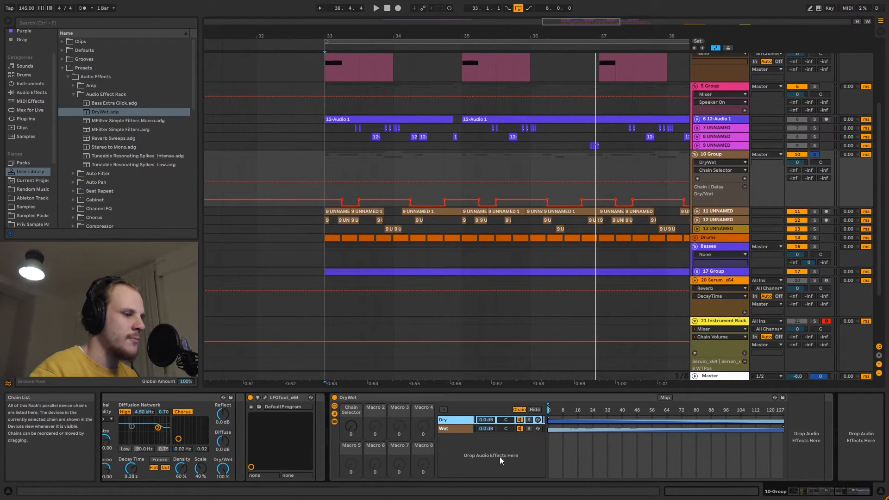
Step: Turn the Dry/Wet of Reverb Sweeps' Reverb down to 0% and back up to 100%
drag(855, 494, 832, 496)
drag(561, 468, 560, 495)
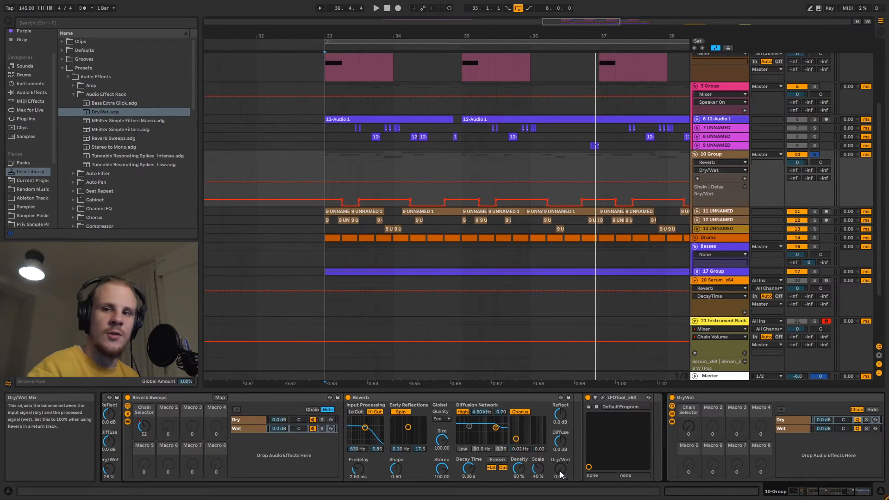
drag(560, 470, 559, 445)
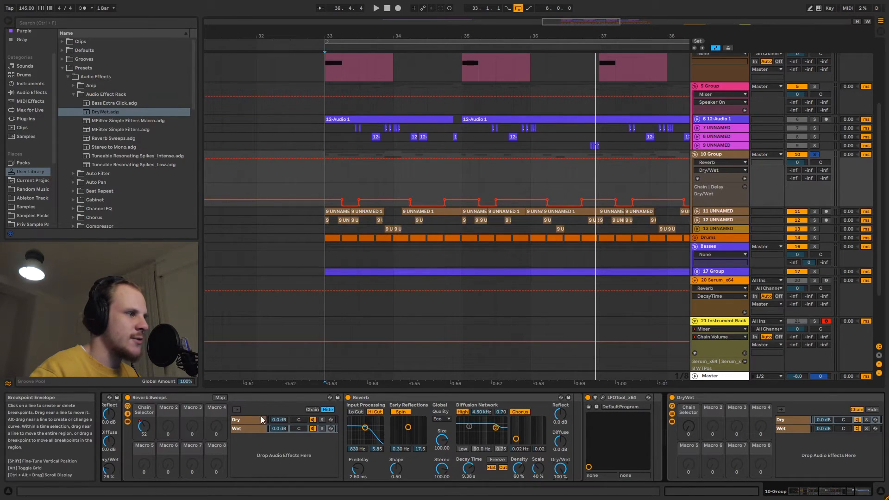
Step: Display 10 Group's Chain Selector automation for Reverb Sweeps and the Decay Time of its Reverb
click(148, 425)
click(388, 169)
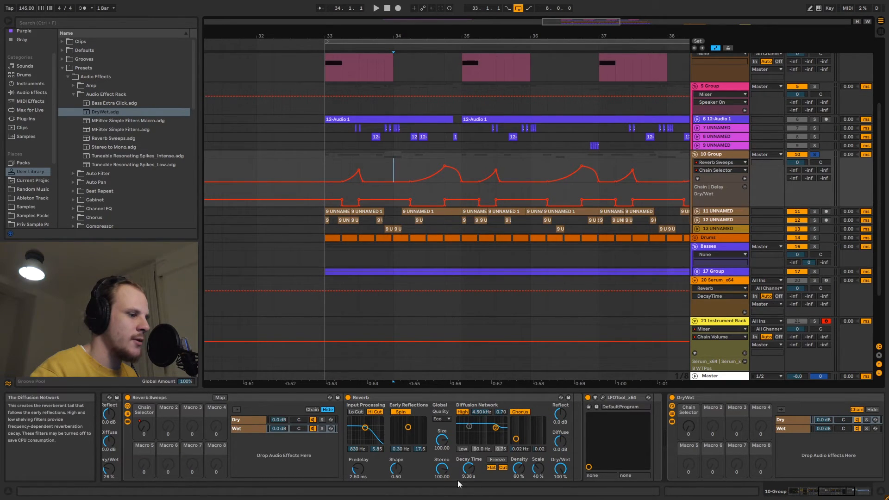
click(471, 472)
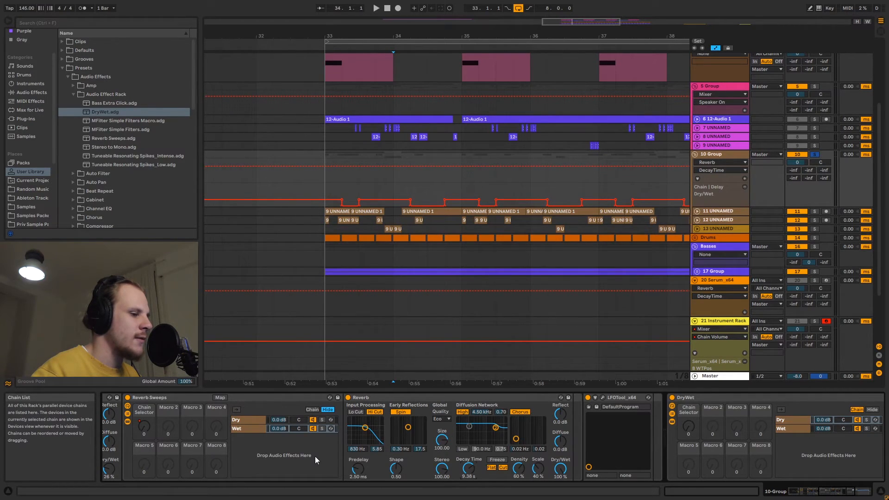
Step: Show the Reverb Sweeps Chain Selector automation again across bars 33 to 41 and go back to the DryWet rack
click(144, 427)
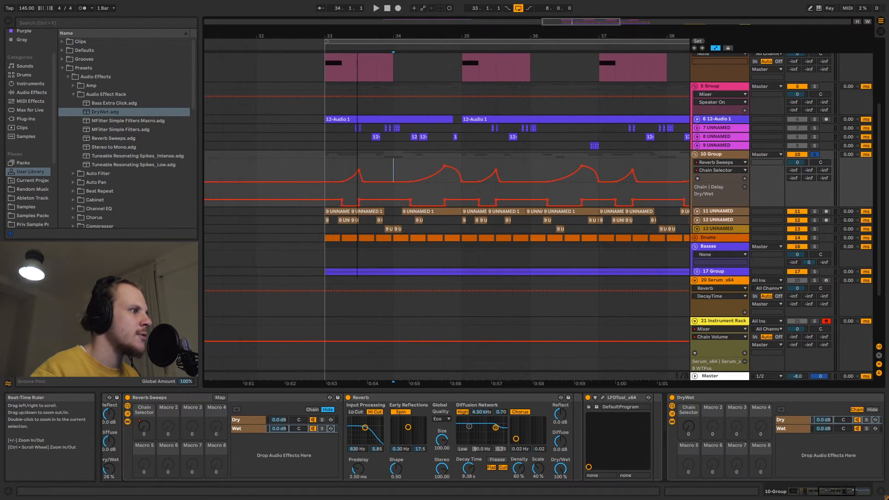
drag(370, 48, 358, 76)
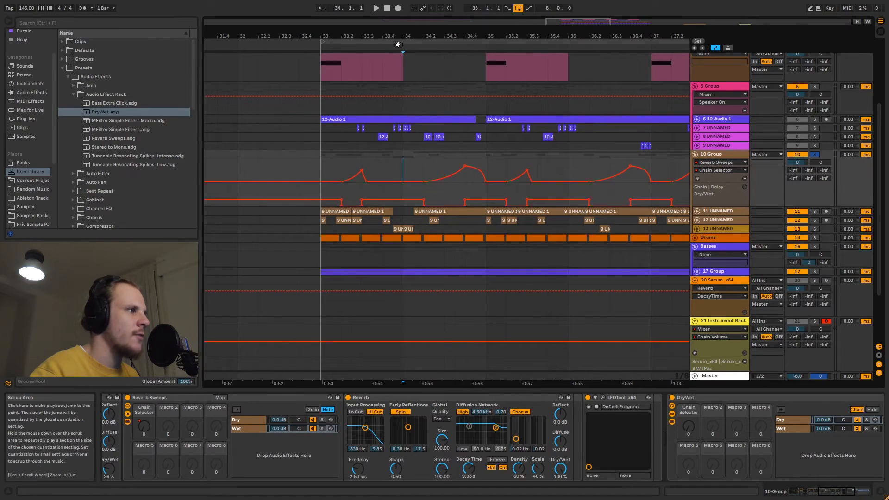
drag(393, 36, 380, 19)
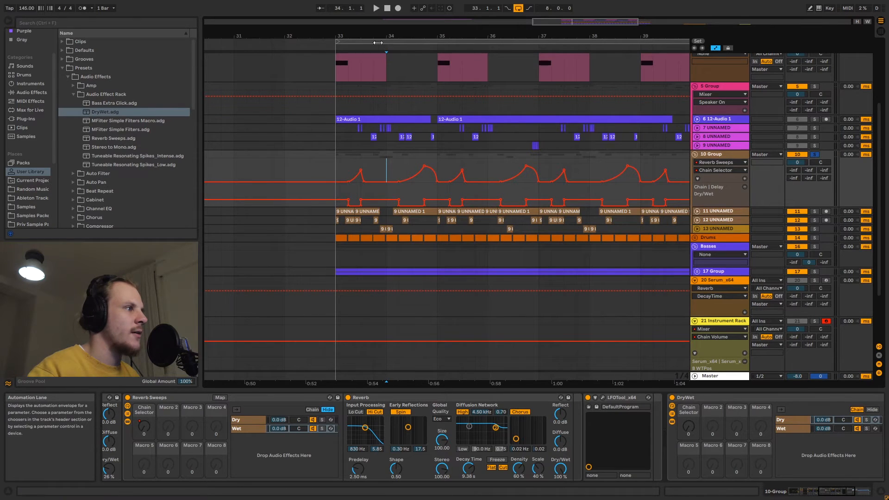
drag(370, 37, 365, 52)
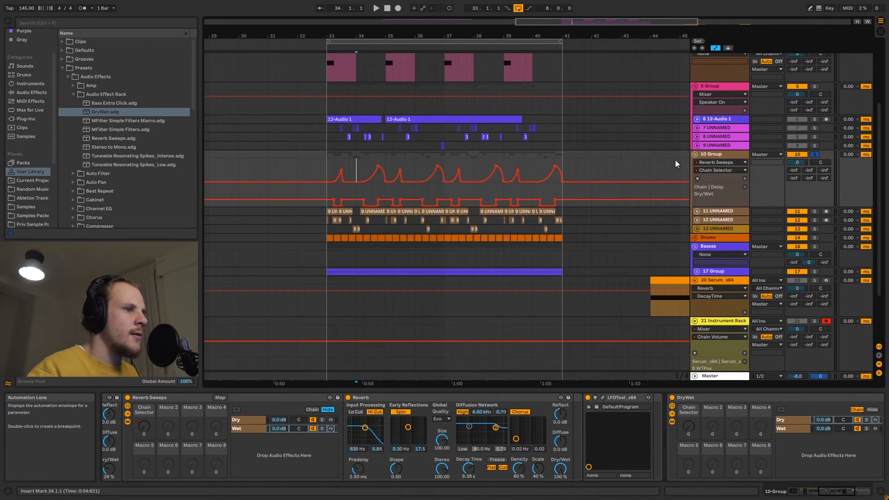
drag(831, 491, 846, 492)
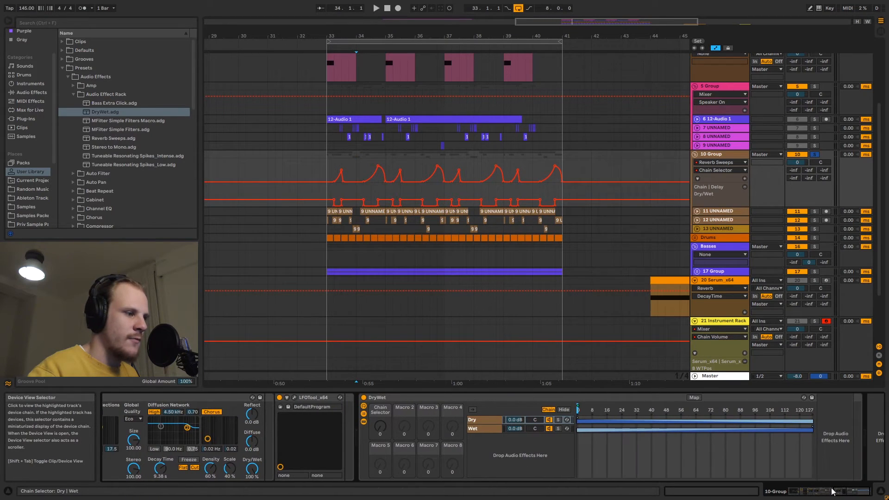
click(438, 397)
shift+click(321, 398)
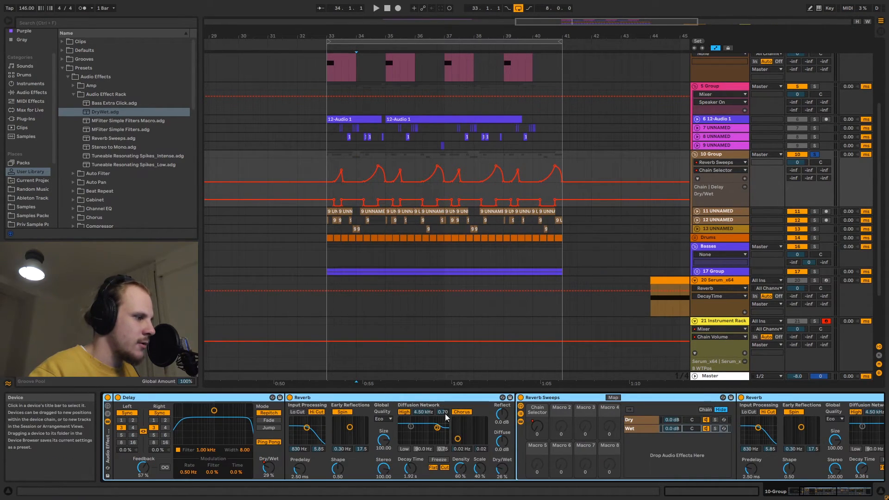
drag(793, 490, 840, 495)
key(ctrl+g)
click(798, 397)
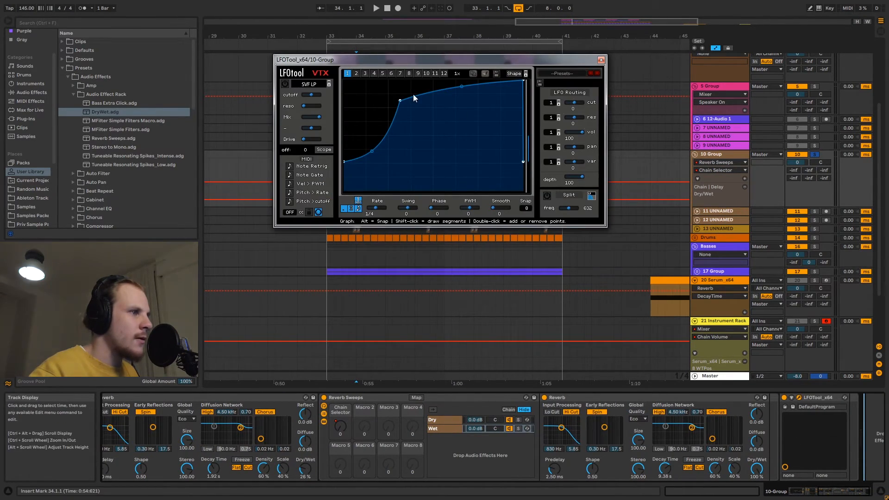
click(601, 60)
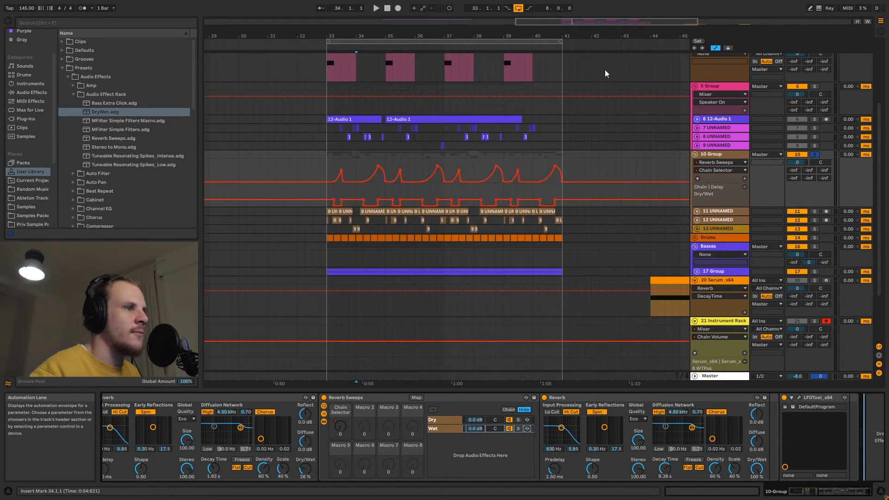
Step: Place the insert marker at bar 33 and select the first clip of the 3 Serum_x64 track to show its devices
click(328, 154)
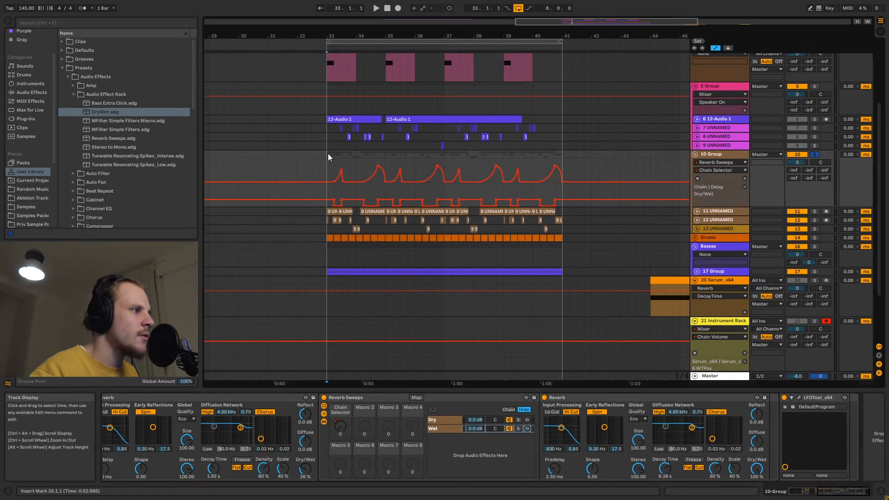
click(494, 293)
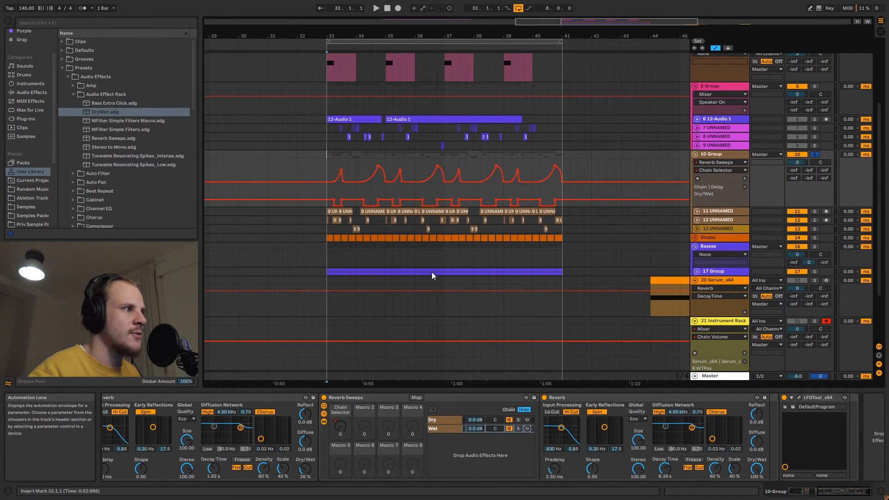
scroll(432, 273, up, 5)
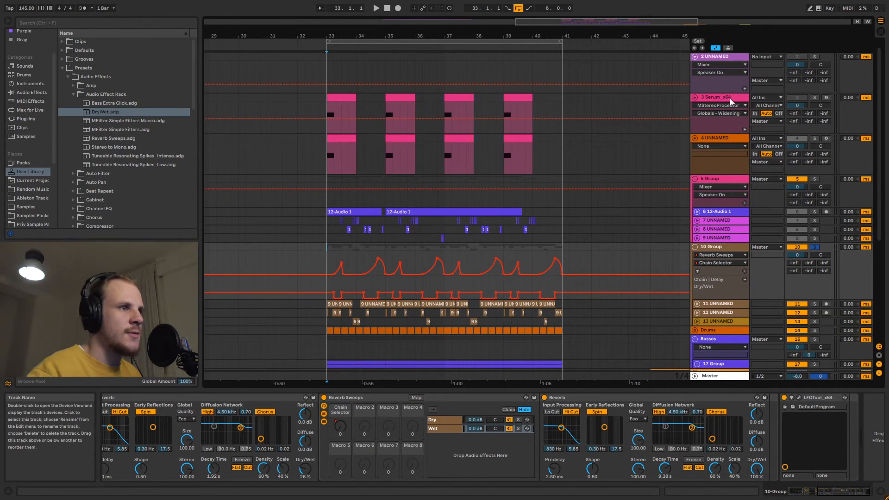
click(730, 98)
click(330, 107)
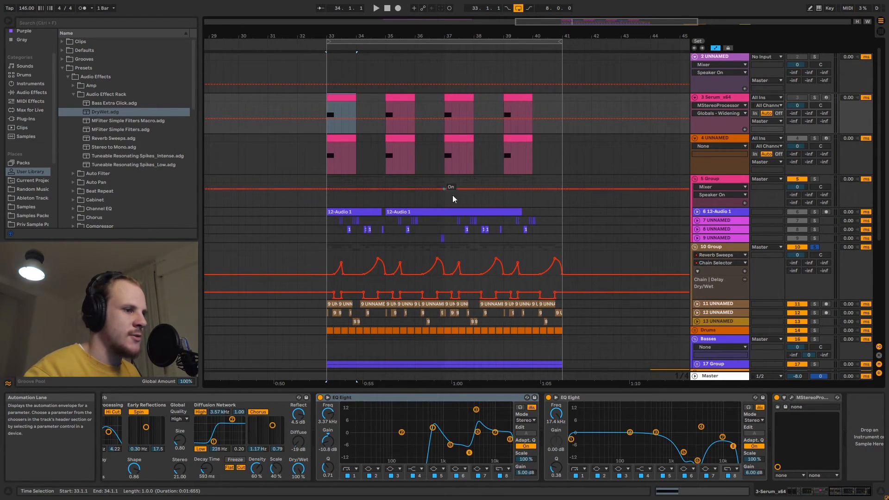
Step: Examine the 3 Serum_x64 device chain from Serum and MAutoPitch through DryWet, Overdrive and Reverb to the EQ Eights and MStereoProcessor
scroll(452, 195, down, 2)
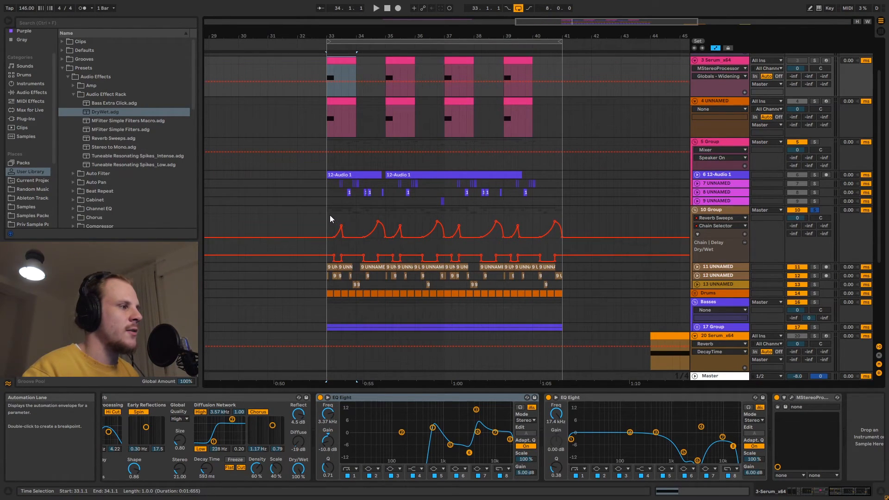
click(832, 493)
drag(830, 492, 789, 491)
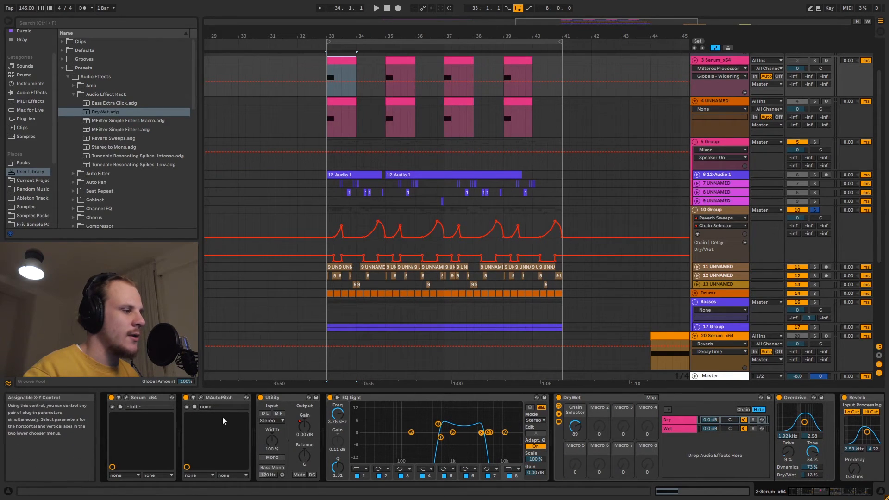
click(825, 492)
drag(826, 492, 828, 492)
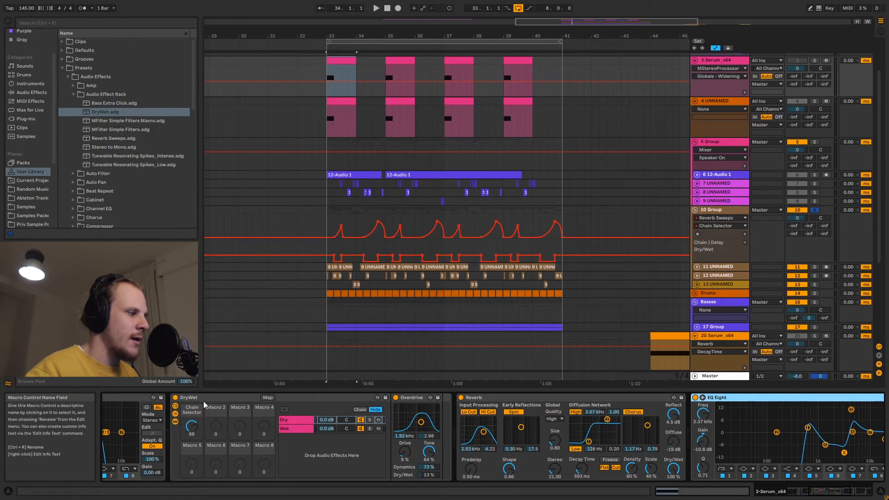
click(190, 397)
click(477, 398)
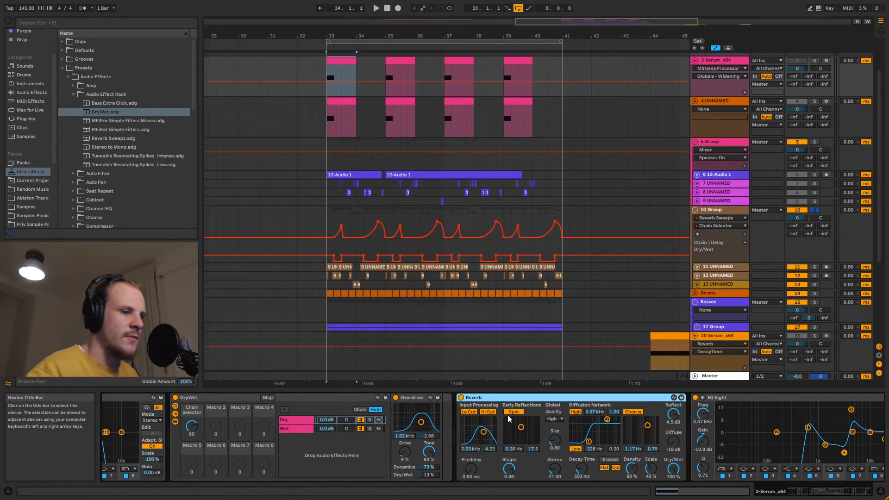
click(871, 496)
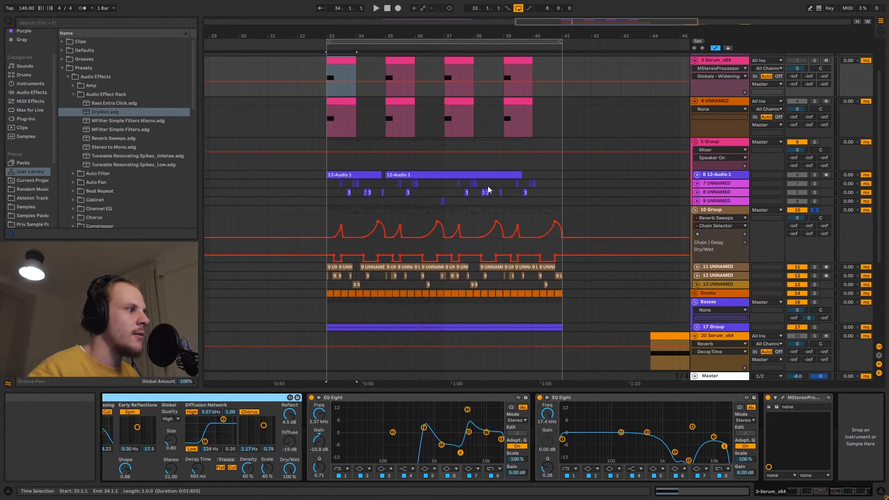
Step: Highlight the chopped clips on 7 UNNAMED and on 8 UNNAMED across bars 33 to 40, and clear the selection
scroll(426, 193, down, 1)
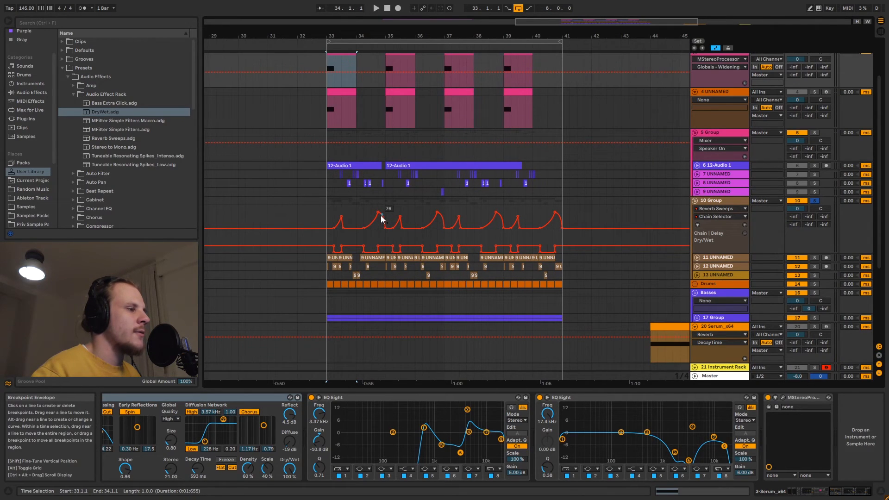
drag(328, 175, 549, 177)
drag(342, 182, 542, 184)
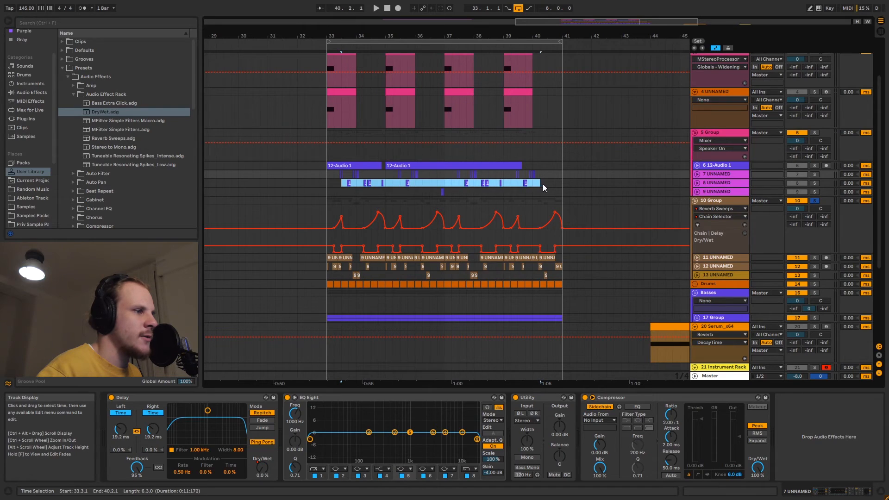
click(542, 184)
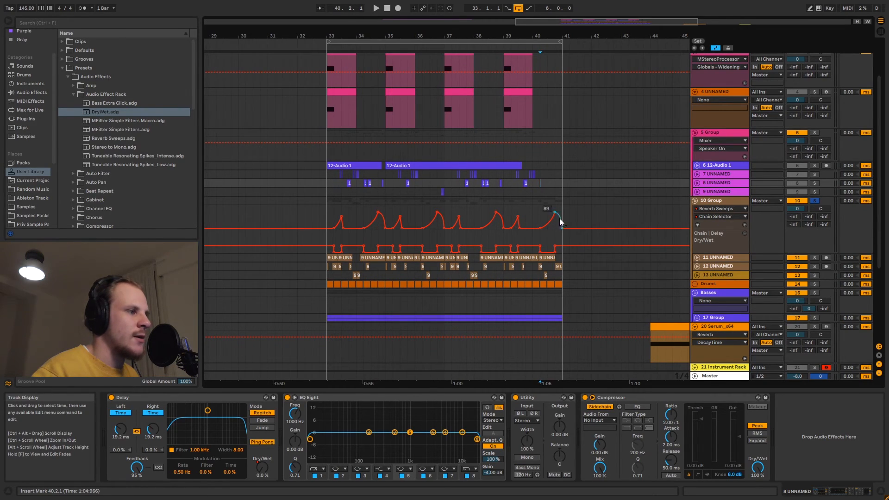
Step: Show the device chain of 13 UNNAMED, and that of 7 UNNAMED with its Delay selected
click(720, 274)
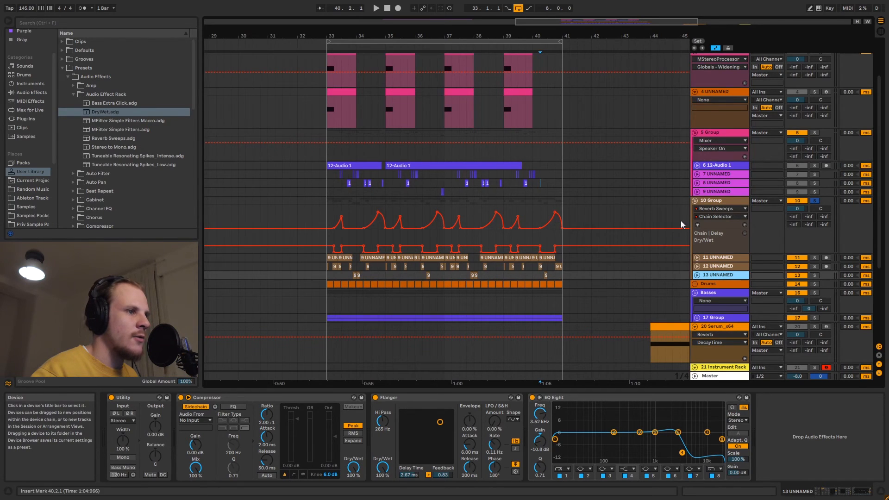
click(712, 175)
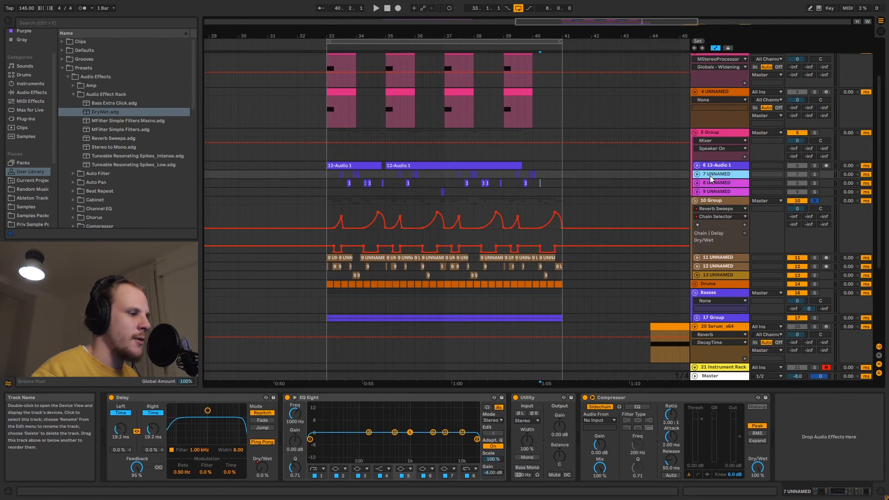
click(139, 397)
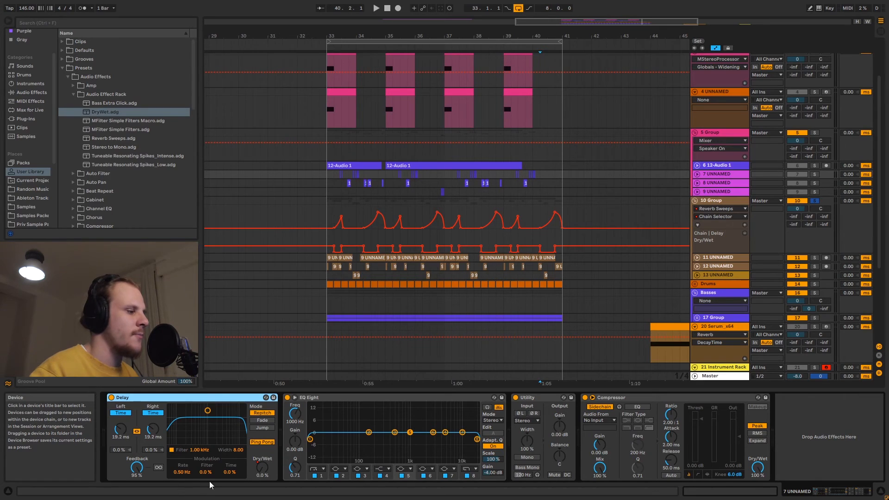